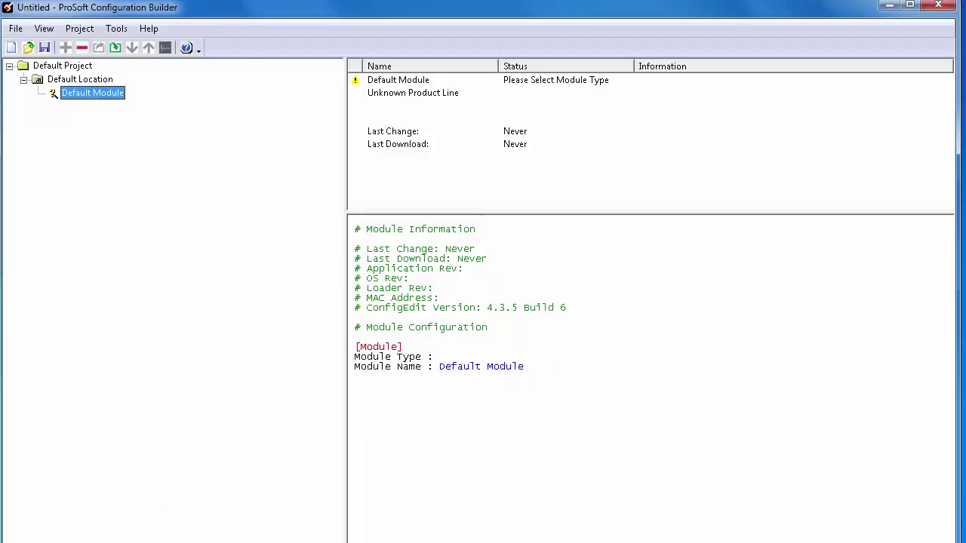
# Change the Default Module's type to PLX31-PND-MBS4 from the PLX30 module list.
pyautogui.doubleClick(113, 96)
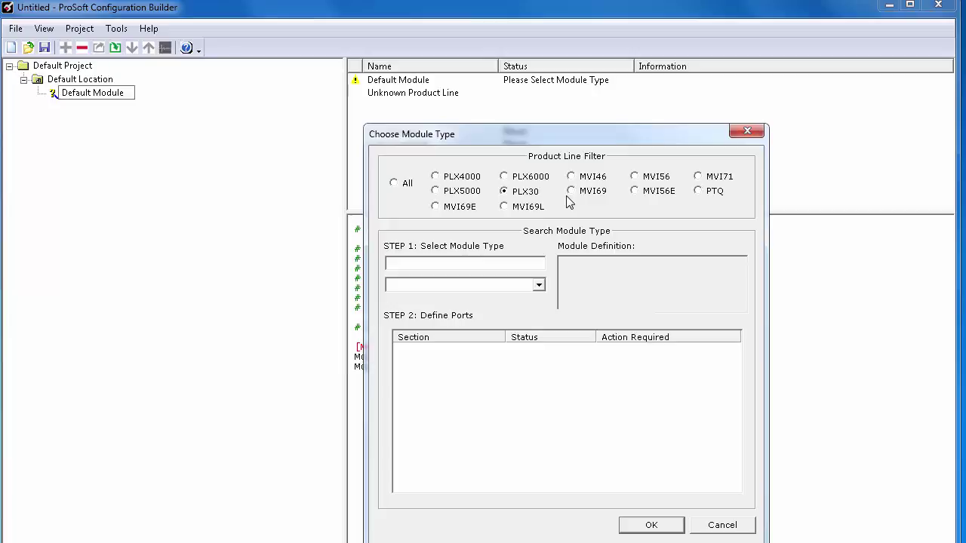
pyautogui.click(539, 285)
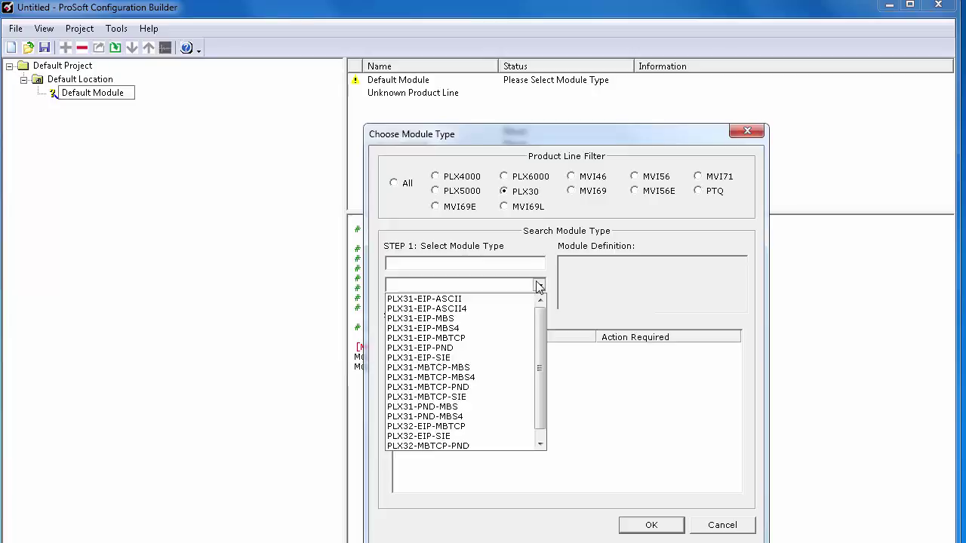
pyautogui.click(504, 417)
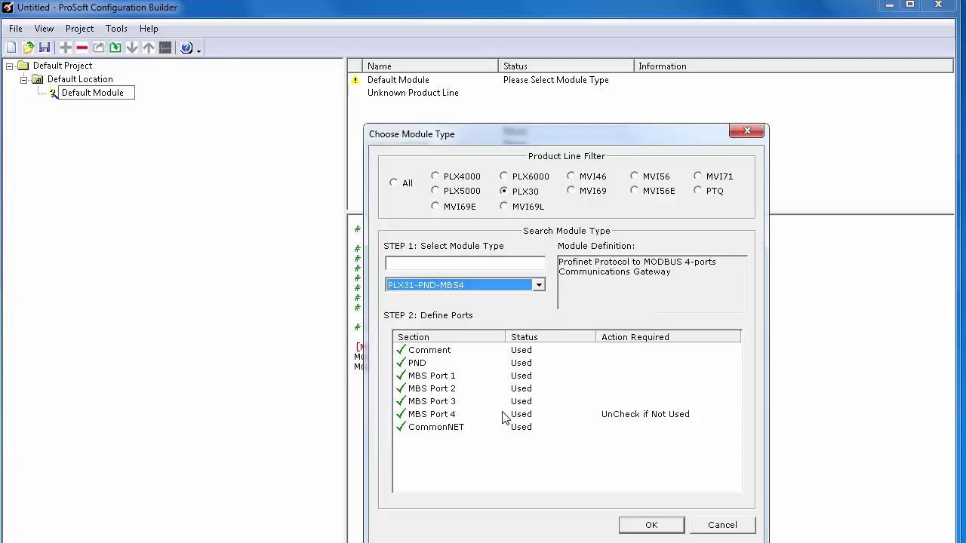
pyautogui.click(652, 527)
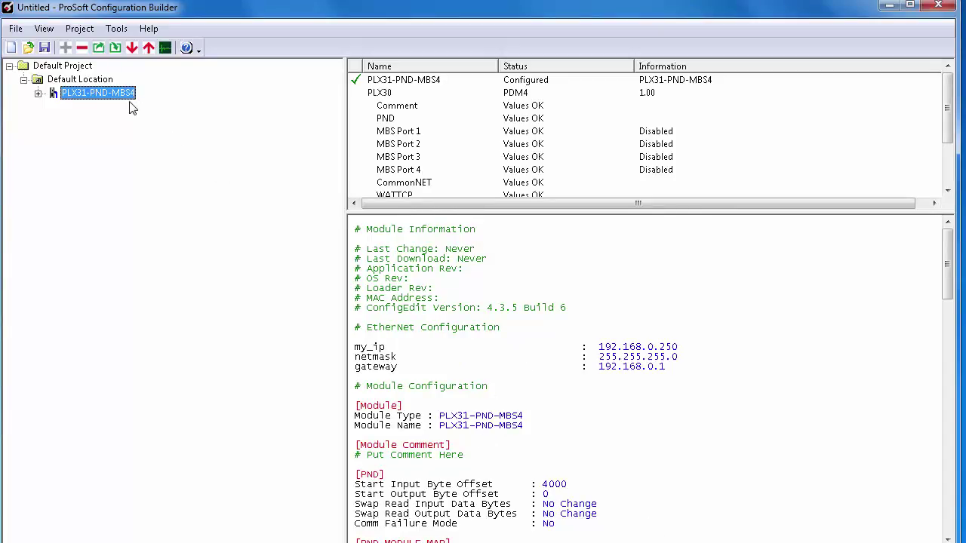
# In Ethernet Configuration, set my_ip to 10.1.2.242 and gateway to 10.1.2.1.
pyautogui.click(38, 93)
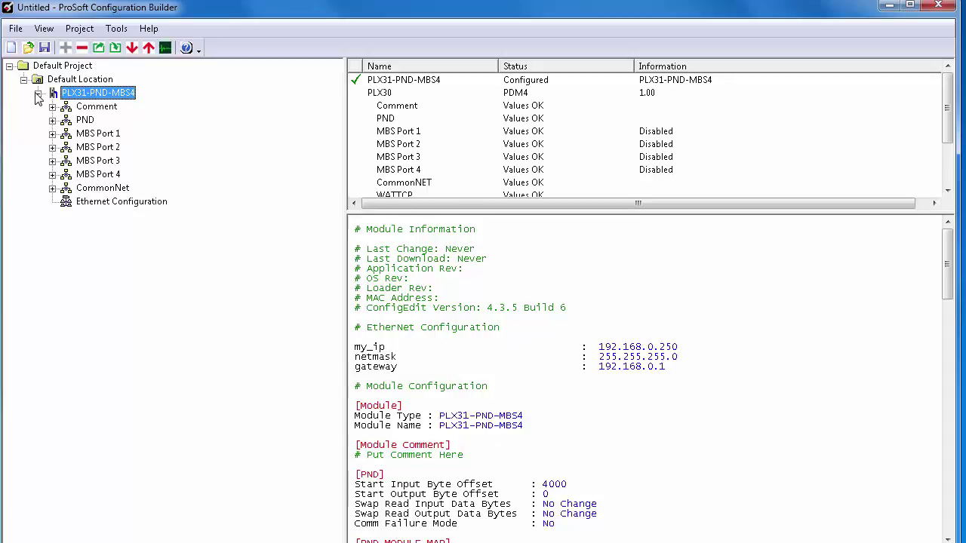
pyautogui.click(115, 203)
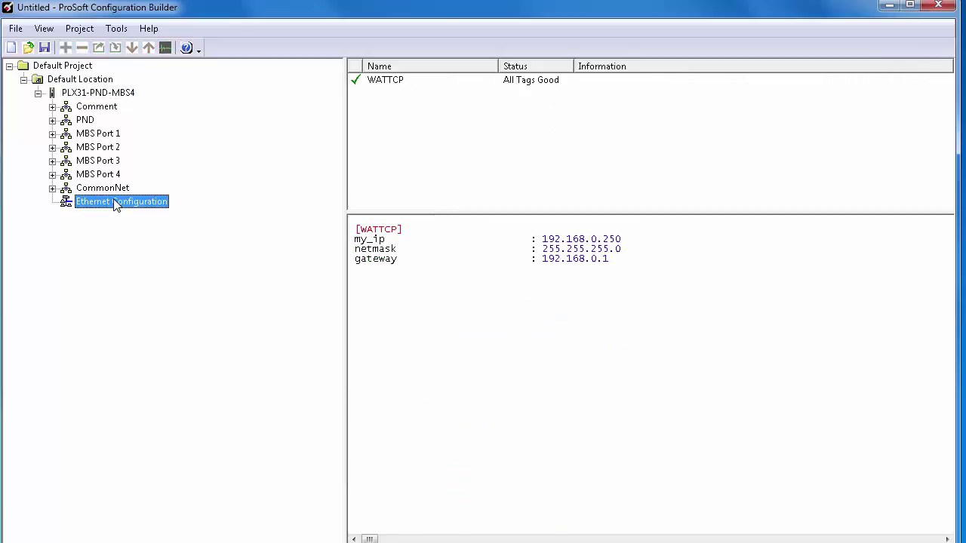
pyautogui.doubleClick(115, 203)
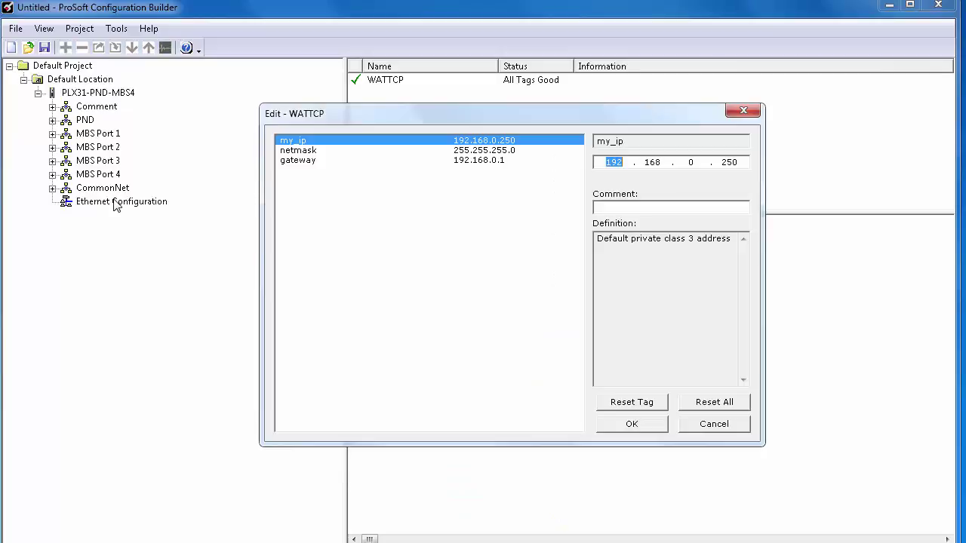
pyautogui.write('10.1.2.242')
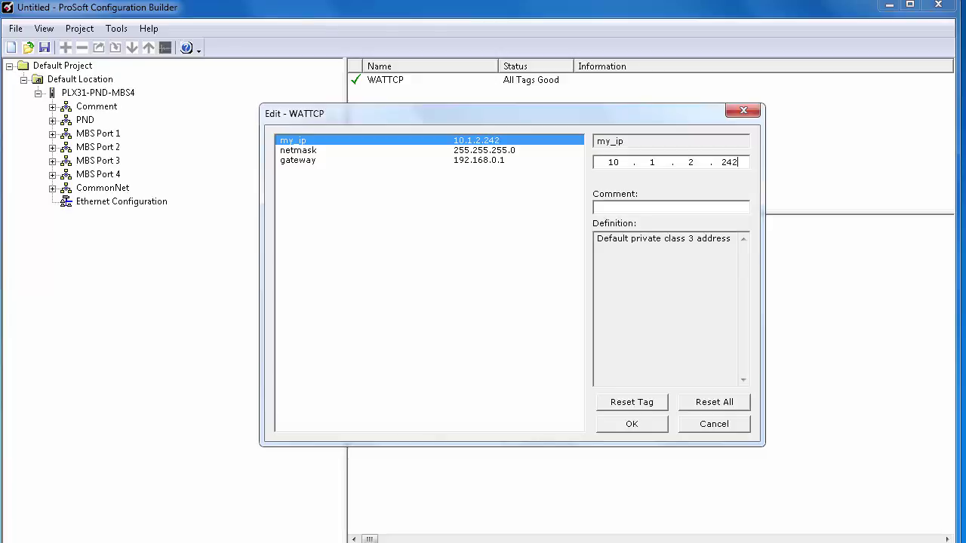
pyautogui.click(506, 163)
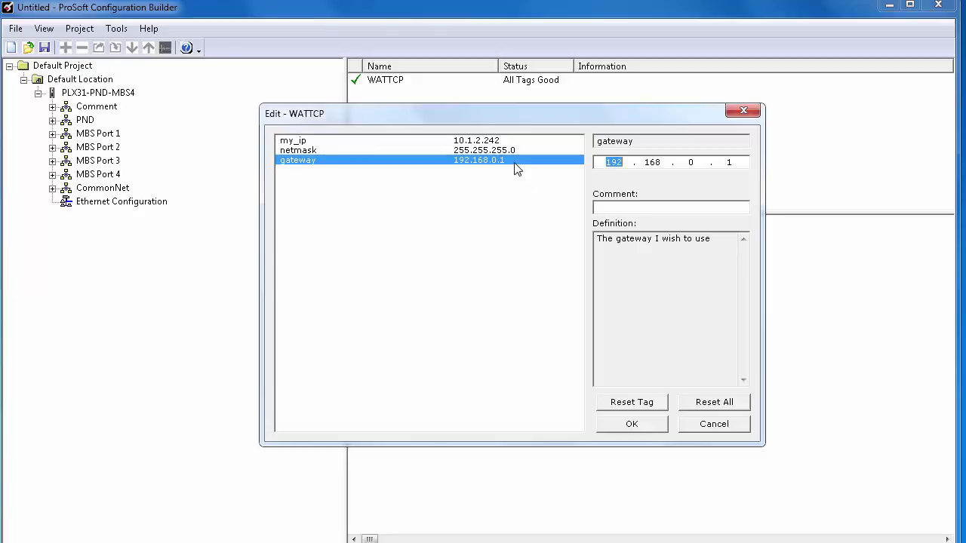
pyautogui.write('10.1.2.')
pyautogui.click(631, 425)
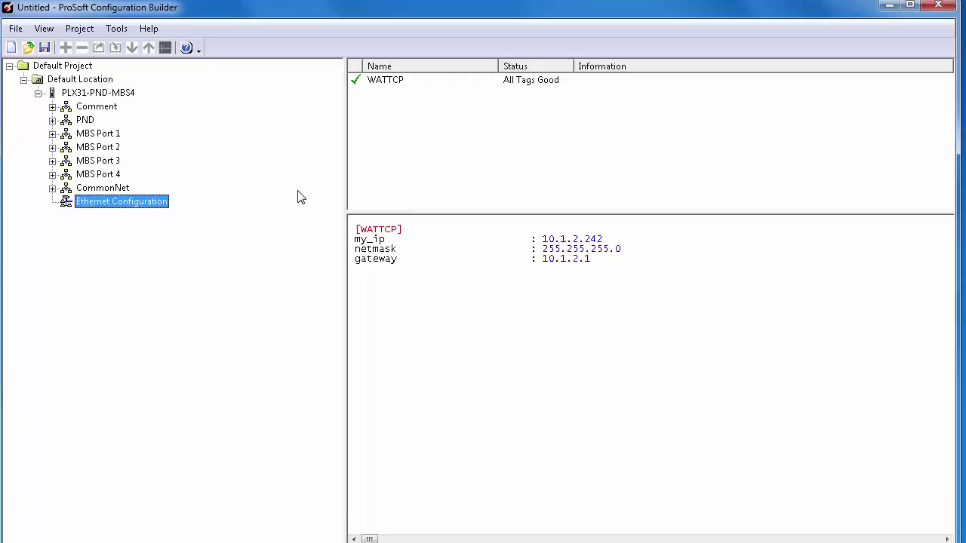
# Browse for the PLX31-PND-MBS4 on the network and assign it temporary IP 10.1.2.242.
pyautogui.rightClick(124, 93)
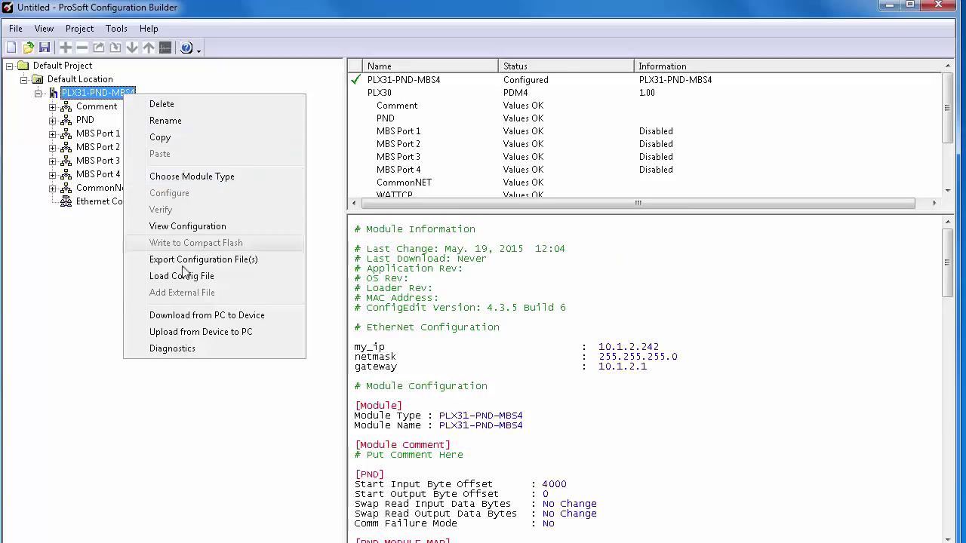
pyautogui.click(187, 317)
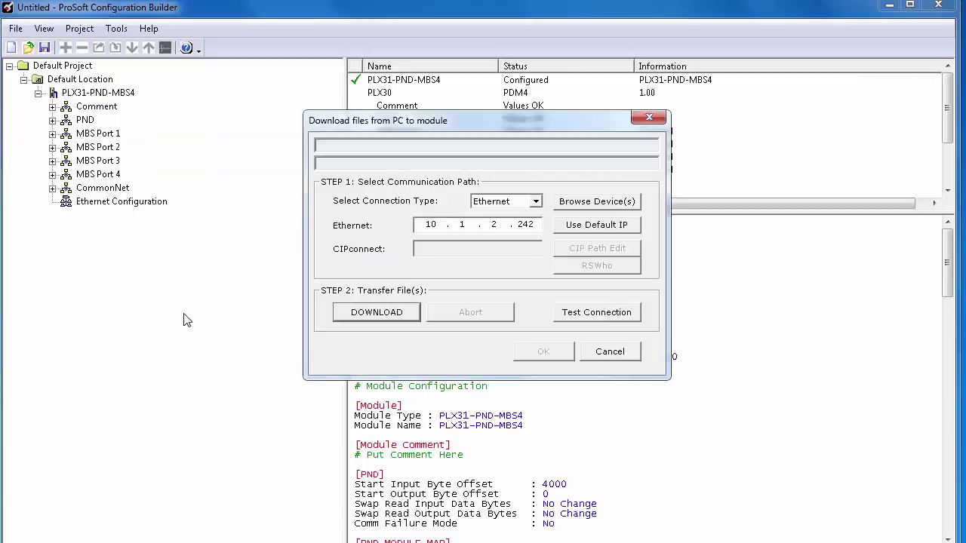
pyautogui.click(601, 204)
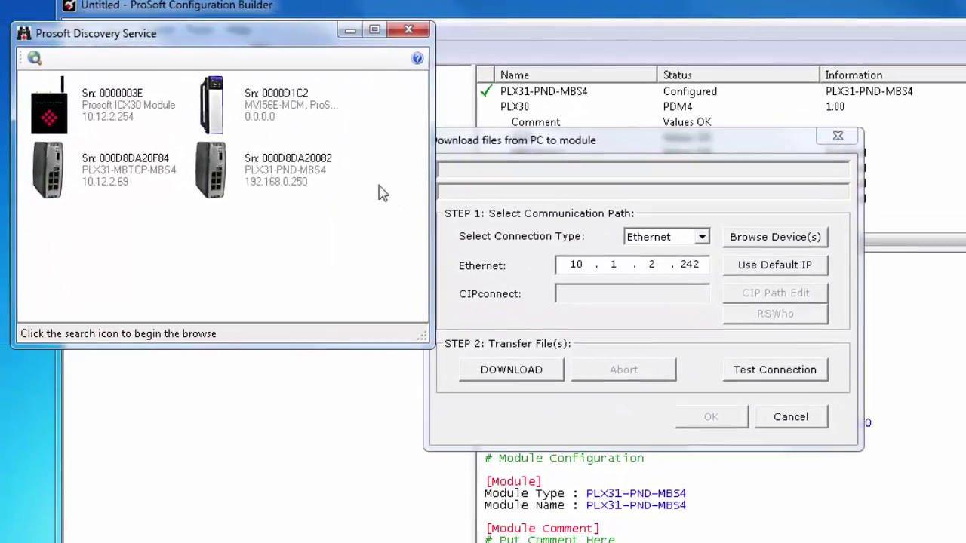
pyautogui.click(322, 180)
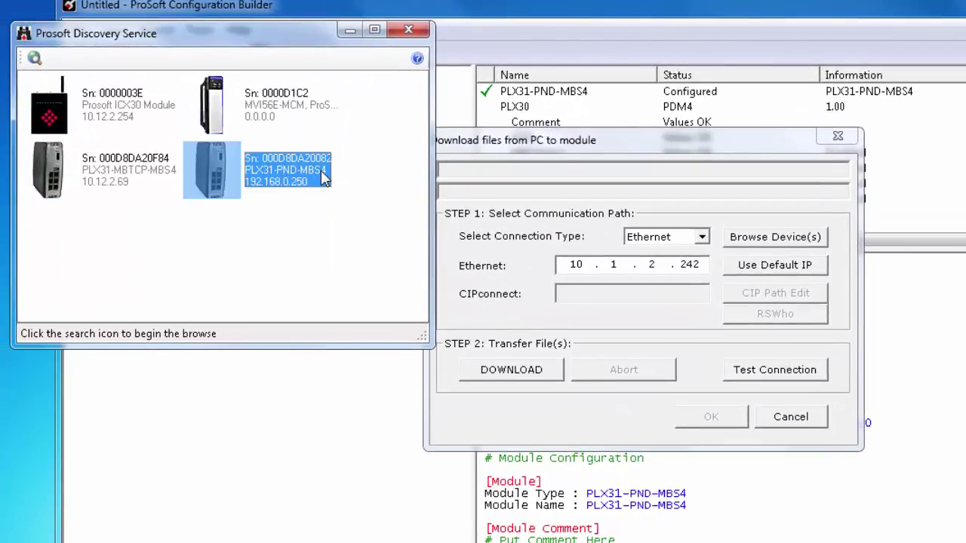
pyautogui.rightClick(318, 183)
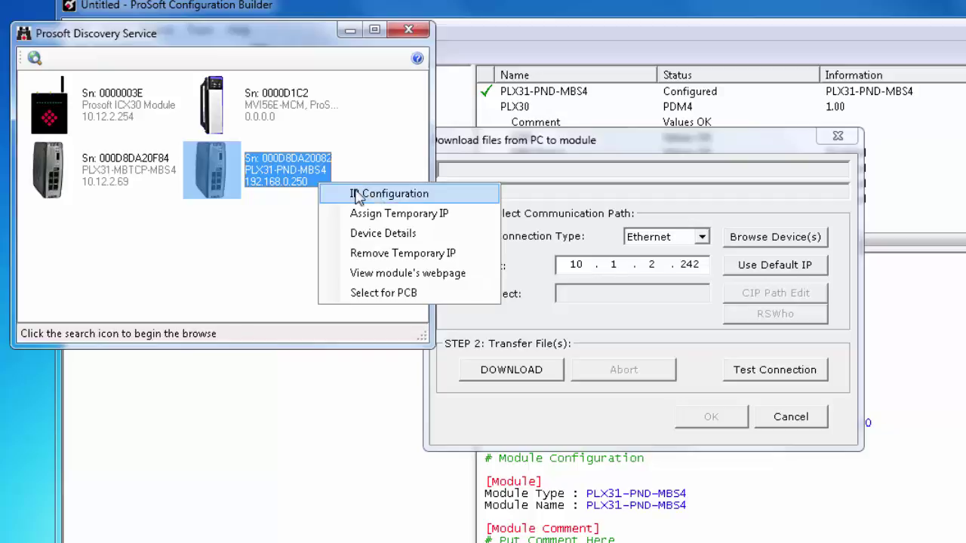
pyautogui.click(391, 214)
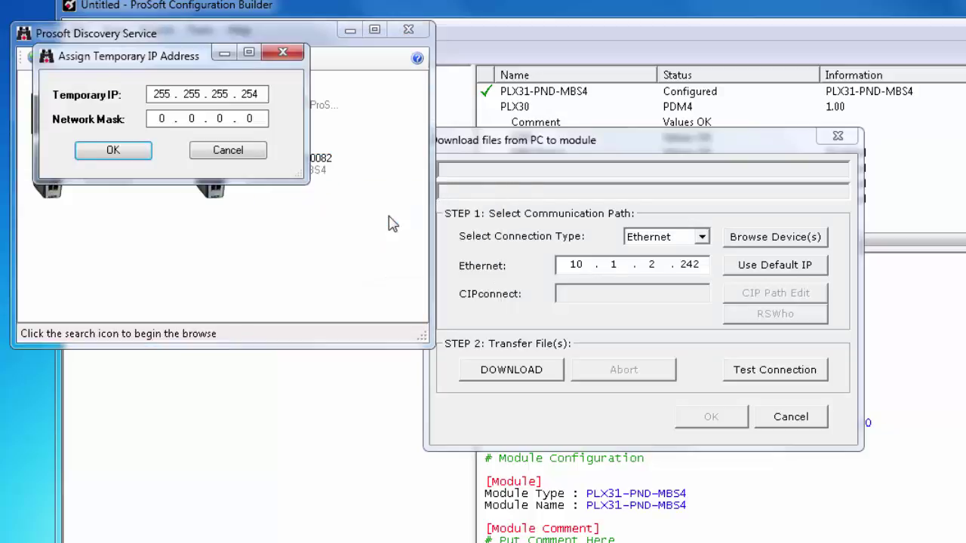
pyautogui.moveTo(174, 93); pyautogui.dragTo(150, 94)
pyautogui.write('10.1.2')
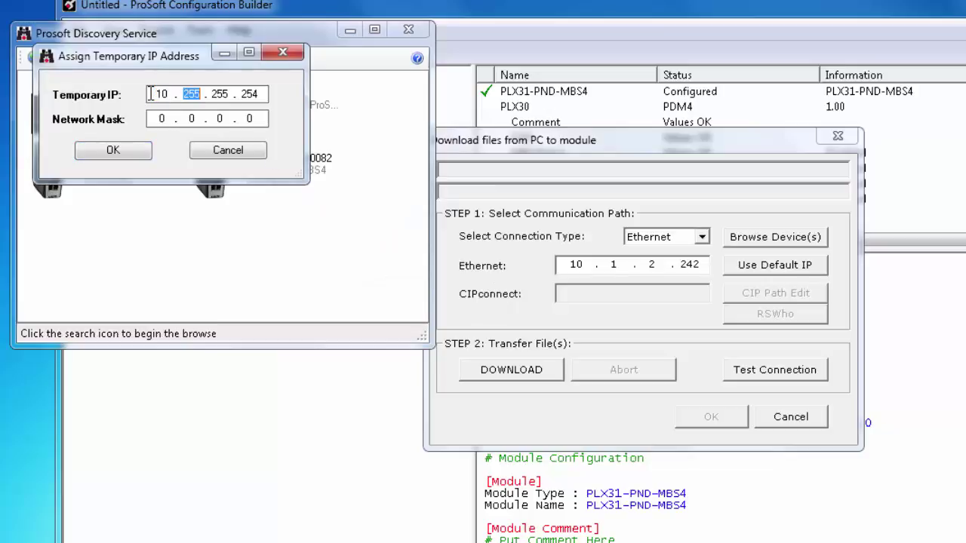
pyautogui.write('.242')
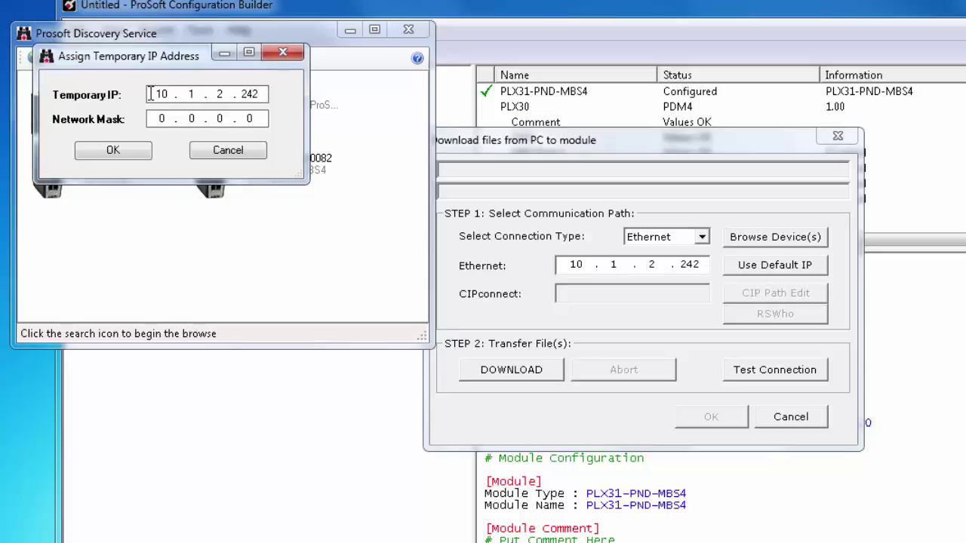
pyautogui.click(115, 150)
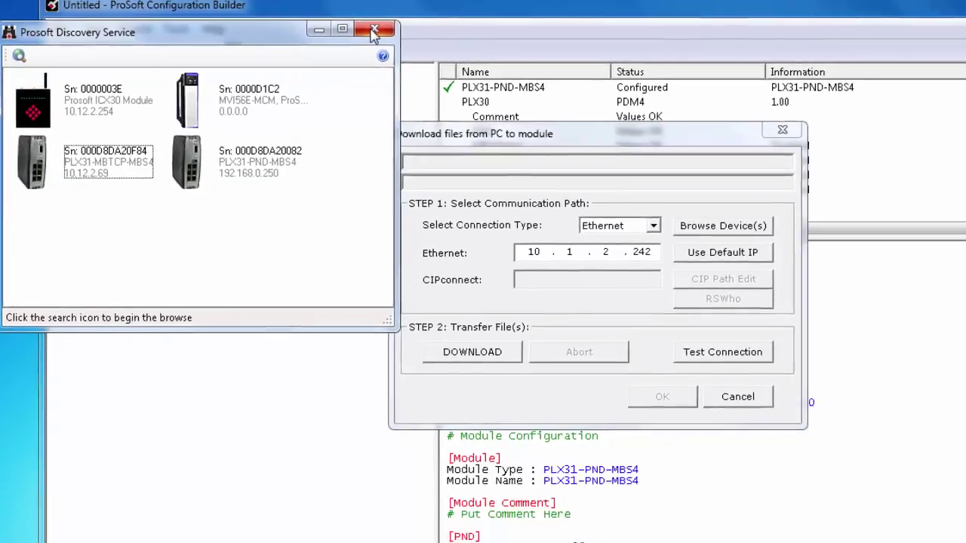
# Download the module configuration to the gateway at 10.1.2.242.
pyautogui.click(374, 31)
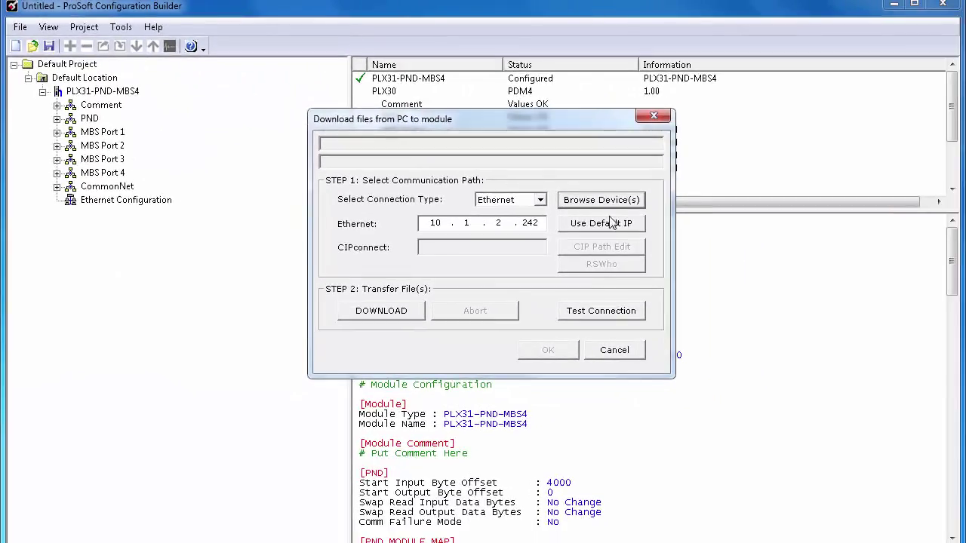
pyautogui.click(398, 321)
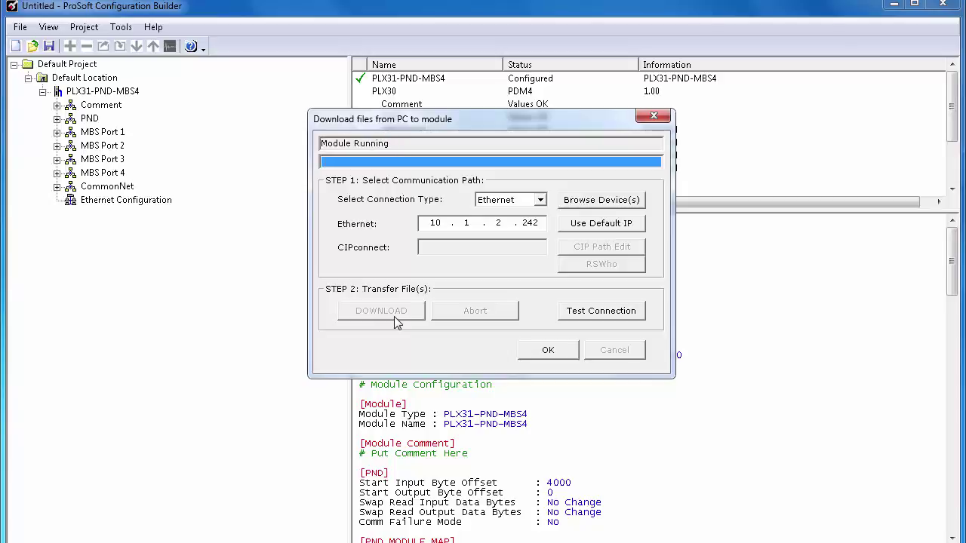
pyautogui.click(554, 351)
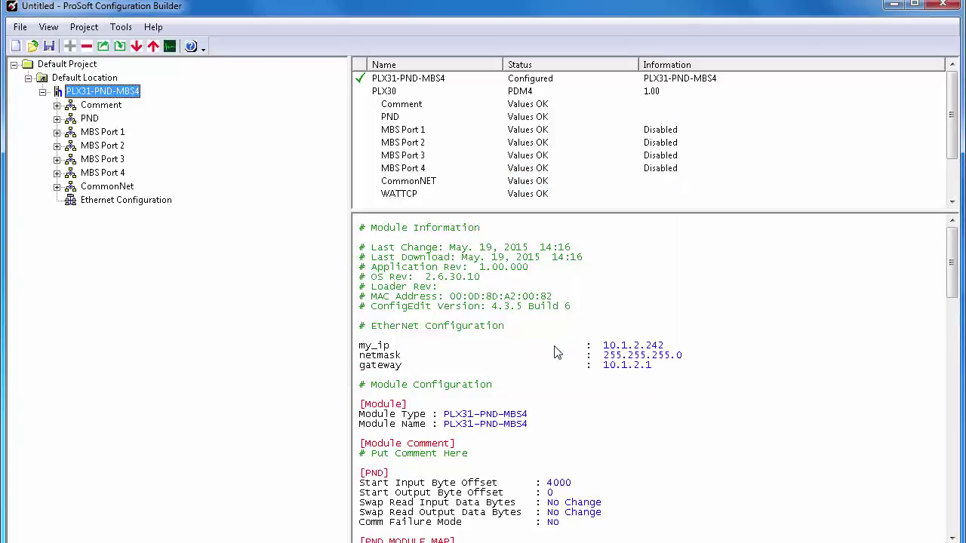
pyautogui.click(56, 119)
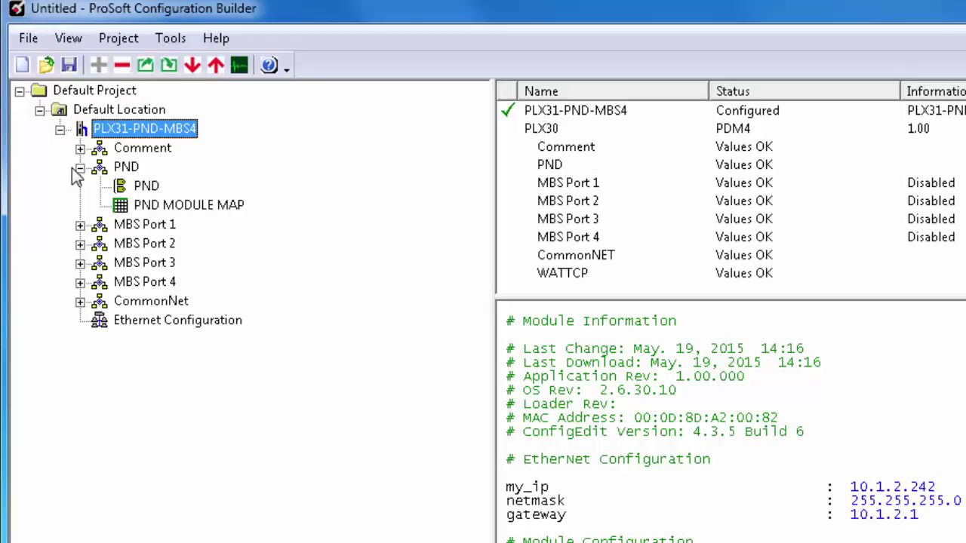
pyautogui.doubleClick(145, 188)
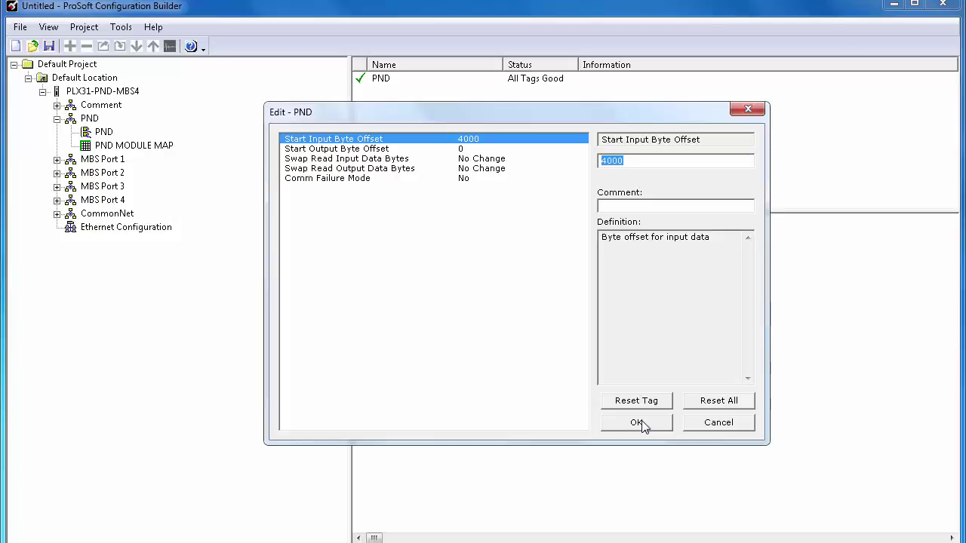
pyautogui.click(638, 422)
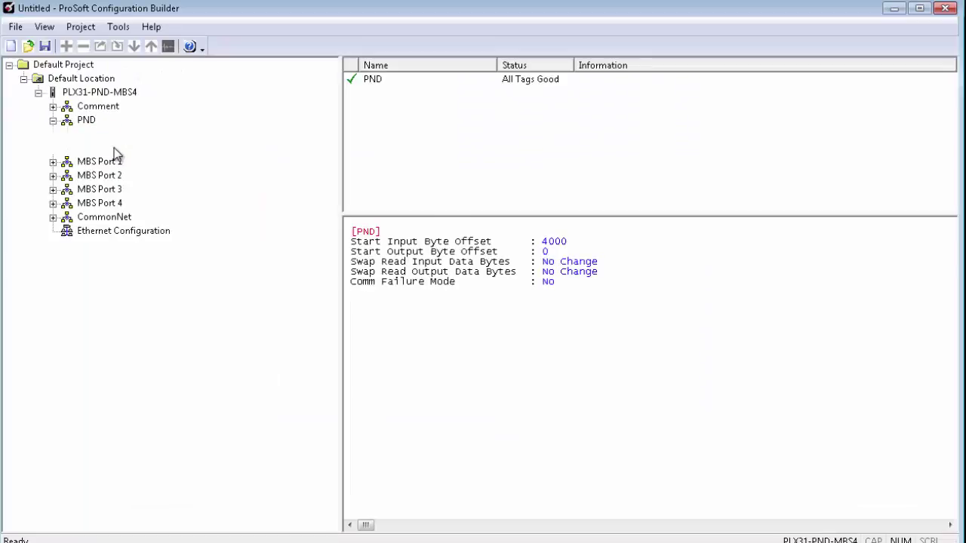
# Add PND MODULE MAP row 1 with slot 1 set to Input 8 Byte.
pyautogui.doubleClick(114, 148)
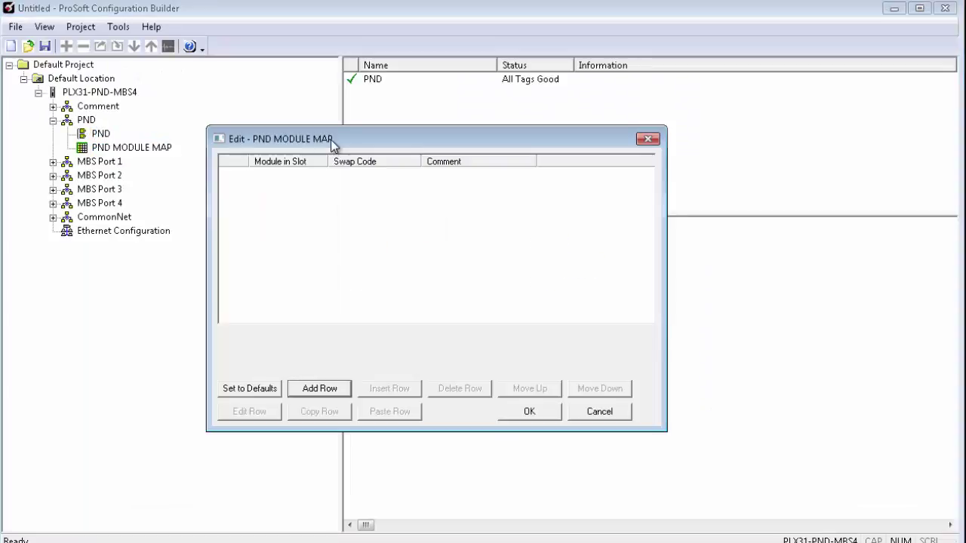
pyautogui.click(327, 388)
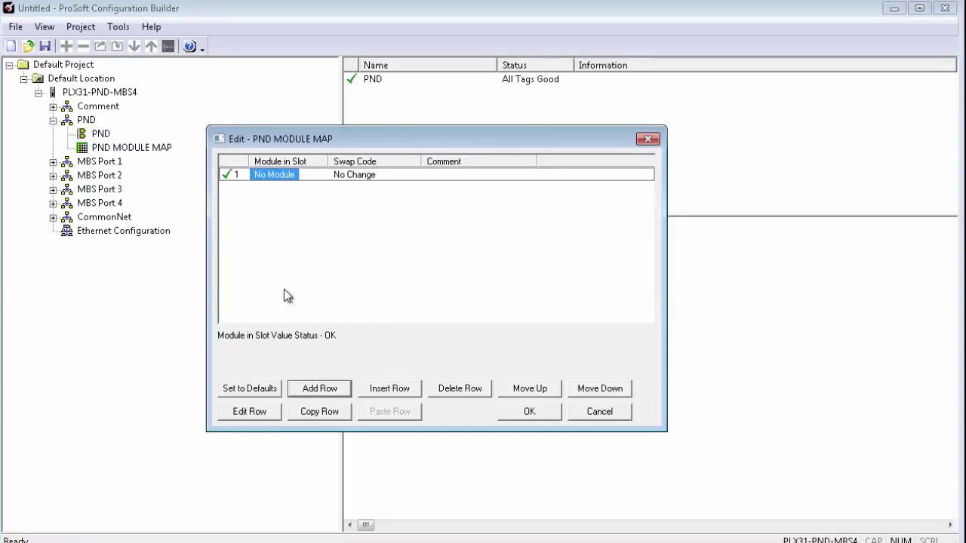
pyautogui.click(249, 411)
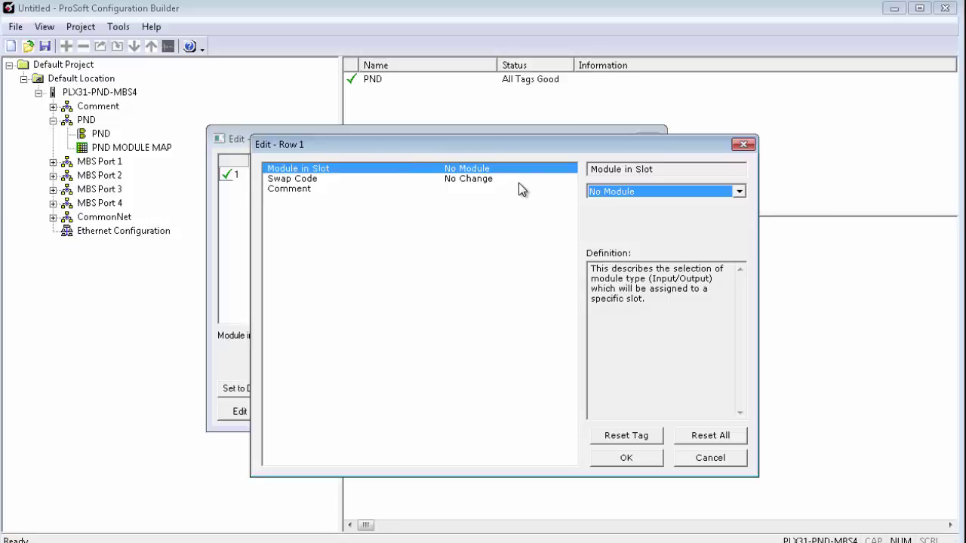
pyautogui.click(740, 192)
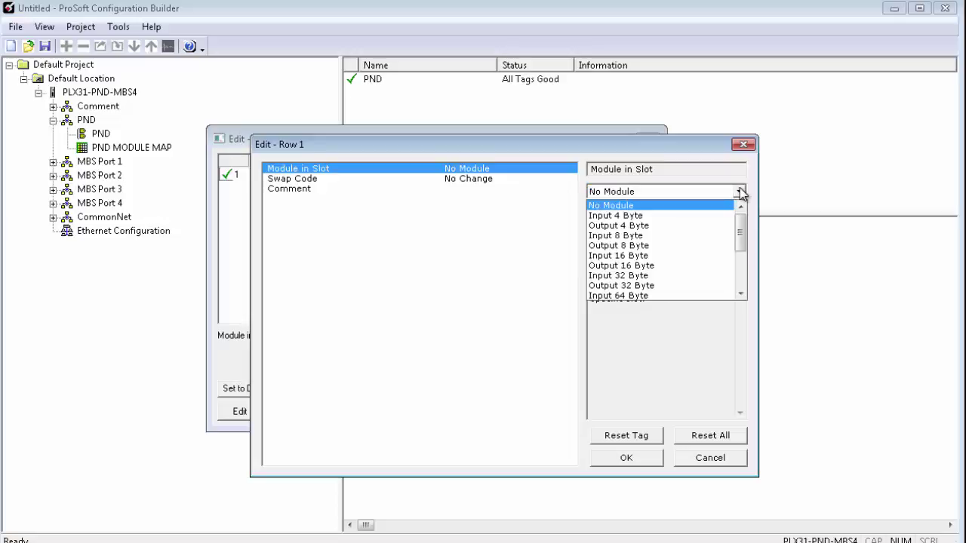
pyautogui.click(699, 217)
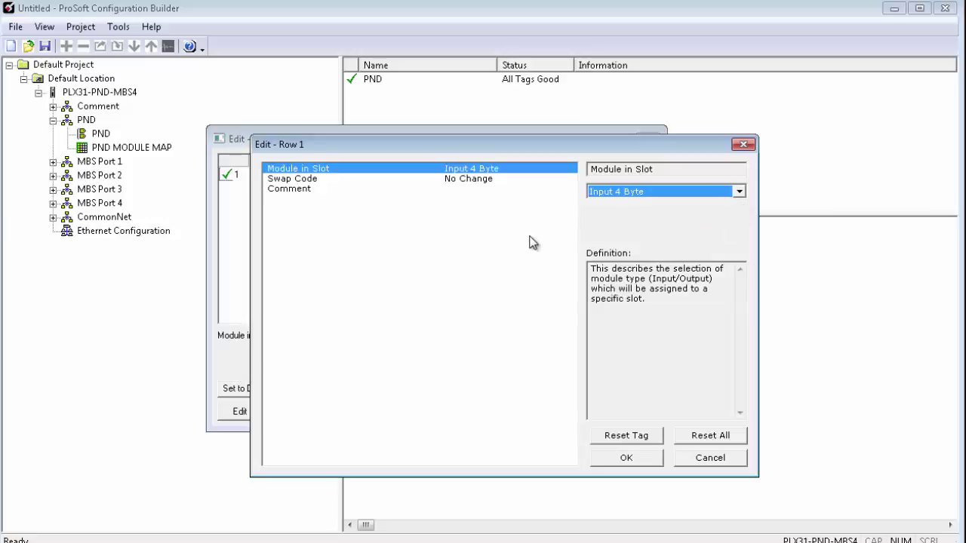
pyautogui.click(742, 192)
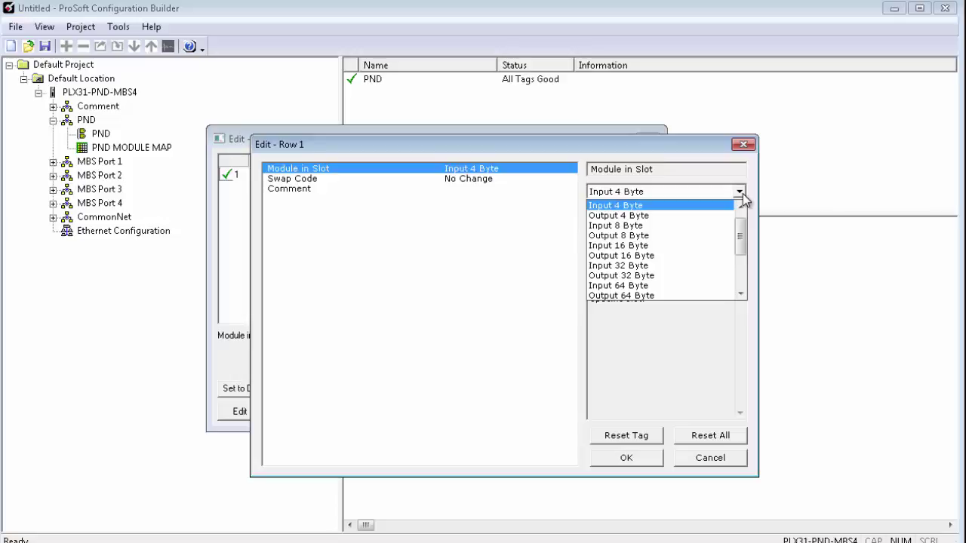
pyautogui.click(711, 225)
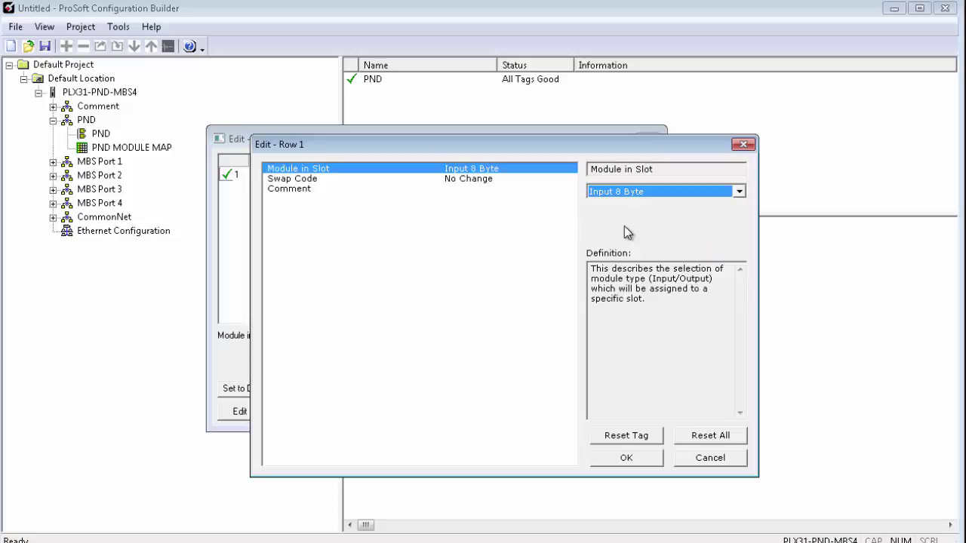
pyautogui.click(480, 181)
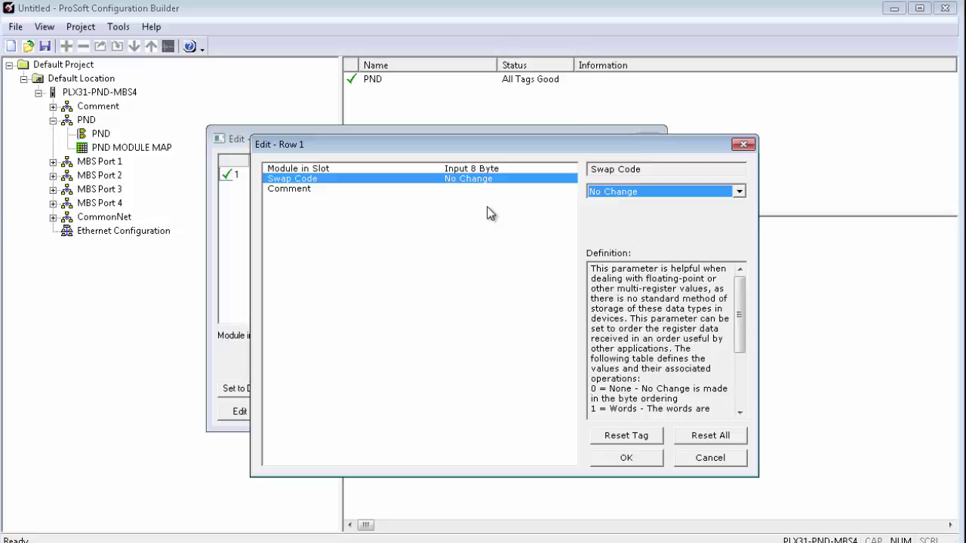
pyautogui.click(640, 458)
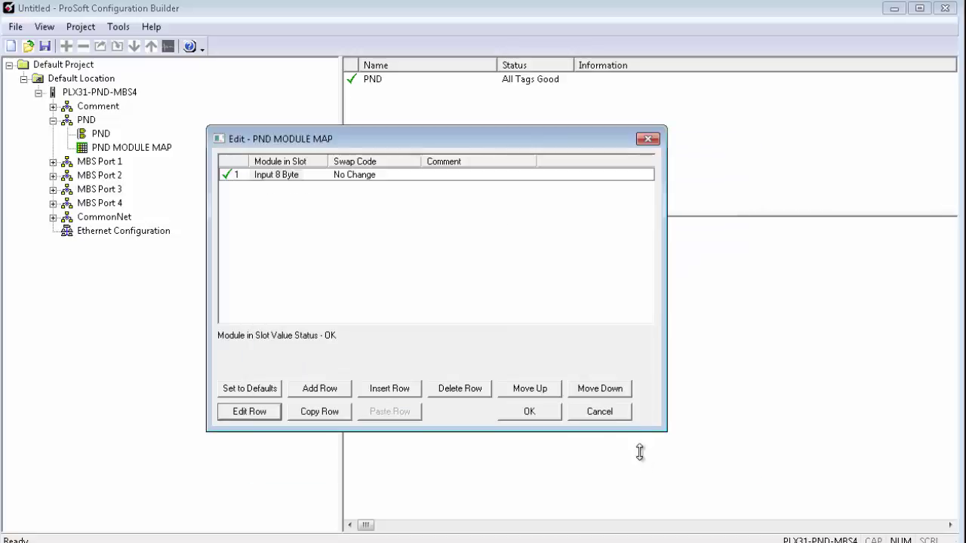
# Add slot 2 as Output 4 Byte and accept the PND module map.
pyautogui.click(311, 389)
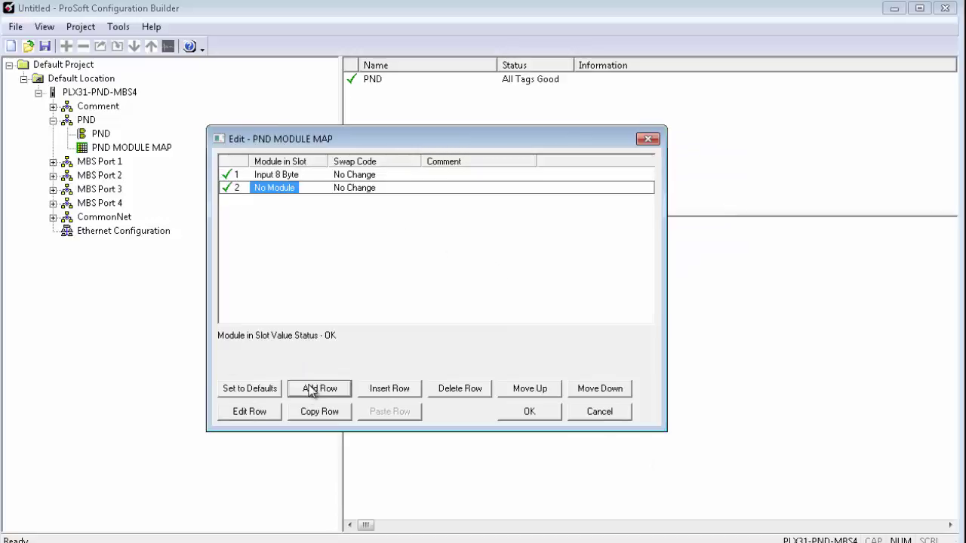
pyautogui.click(269, 416)
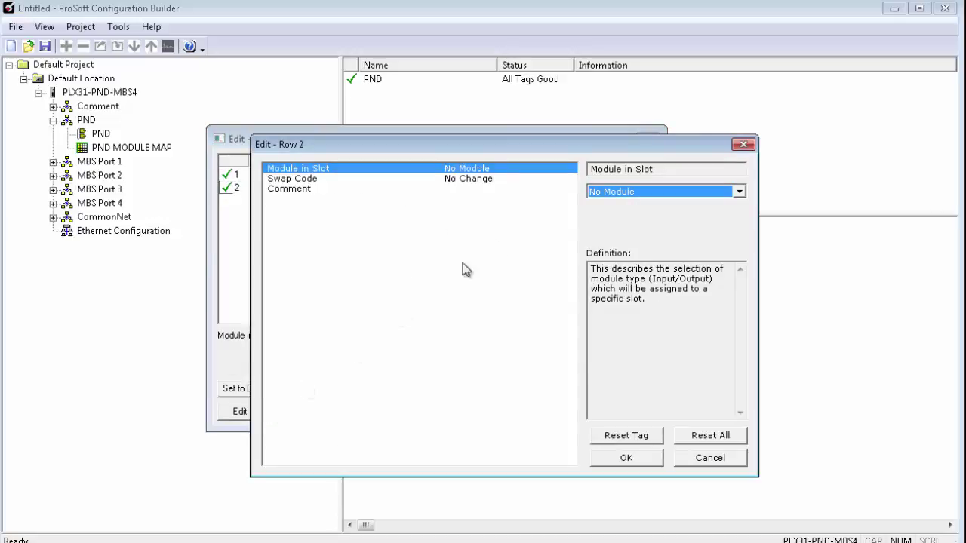
pyautogui.click(740, 192)
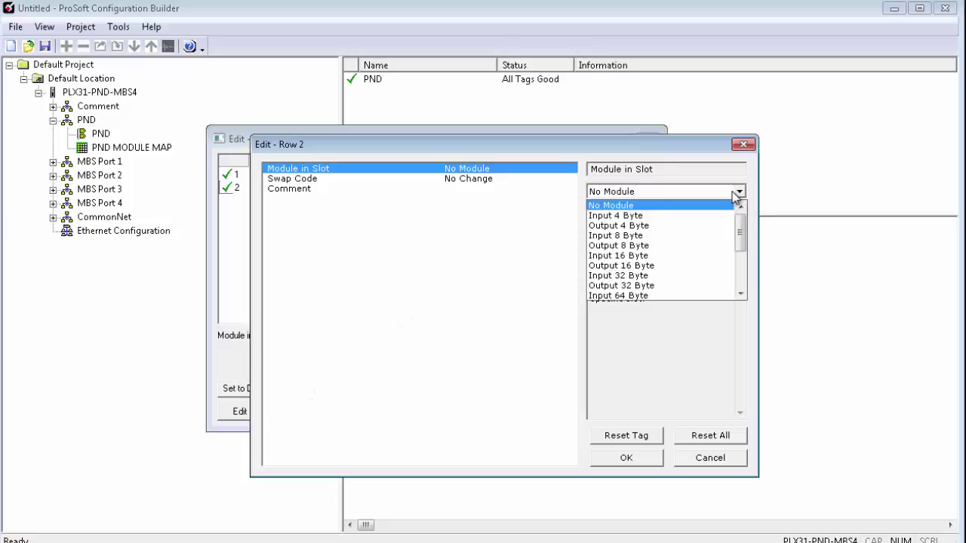
pyautogui.click(716, 226)
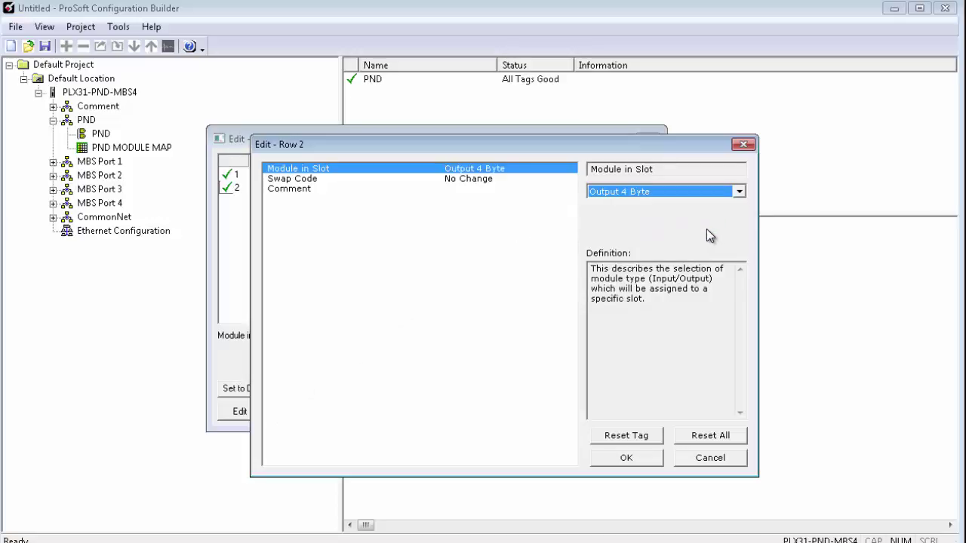
pyautogui.click(631, 454)
pyautogui.click(539, 416)
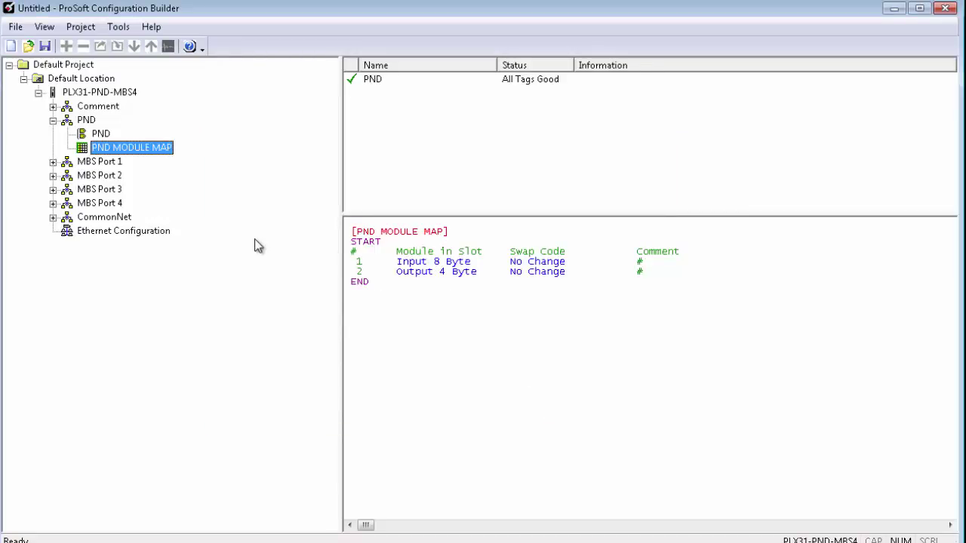
# Add a CommonNet DATA MAP row: From Address 4410, To Address 1250, Register Count 2.
pyautogui.click(53, 218)
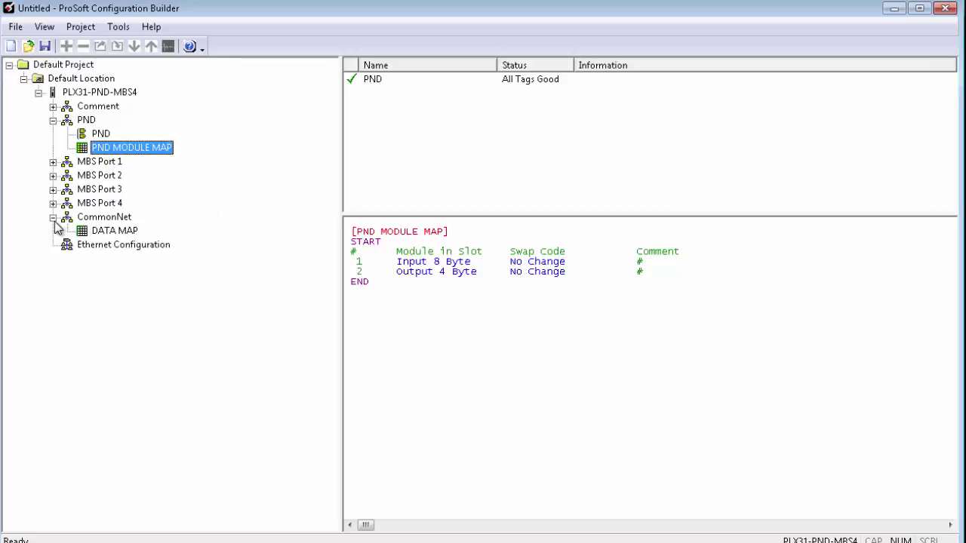
pyautogui.doubleClick(108, 235)
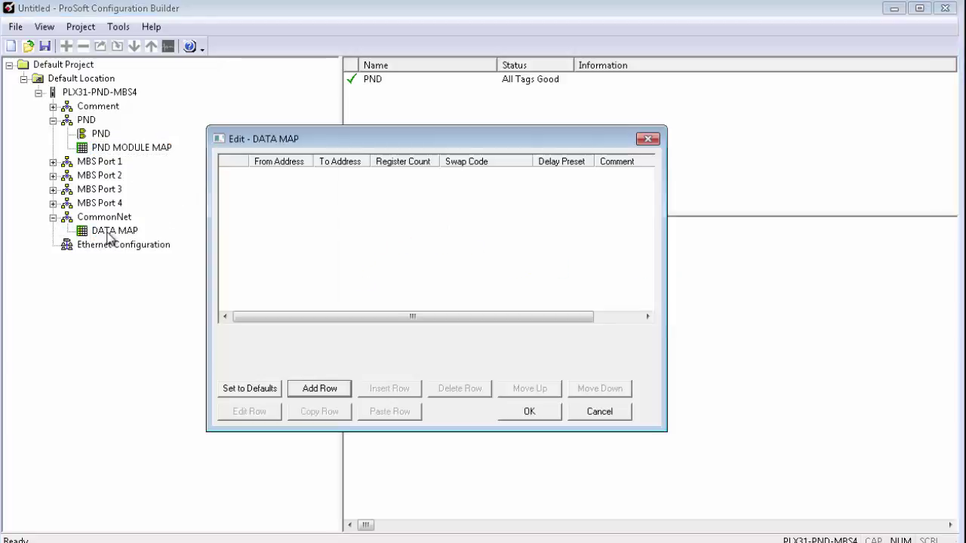
pyautogui.click(343, 388)
pyautogui.click(270, 413)
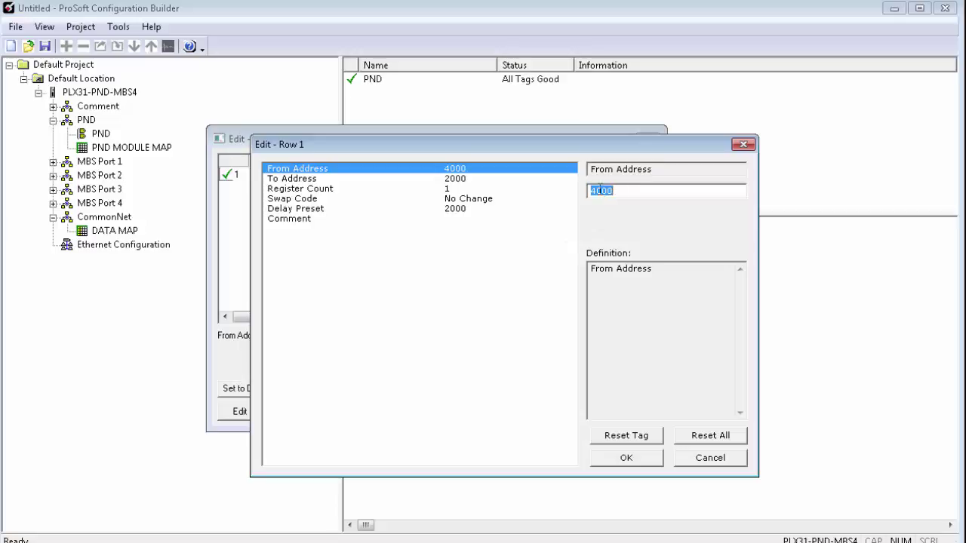
pyautogui.moveTo(595, 191); pyautogui.dragTo(632, 193)
pyautogui.write('410')
pyautogui.click(468, 180)
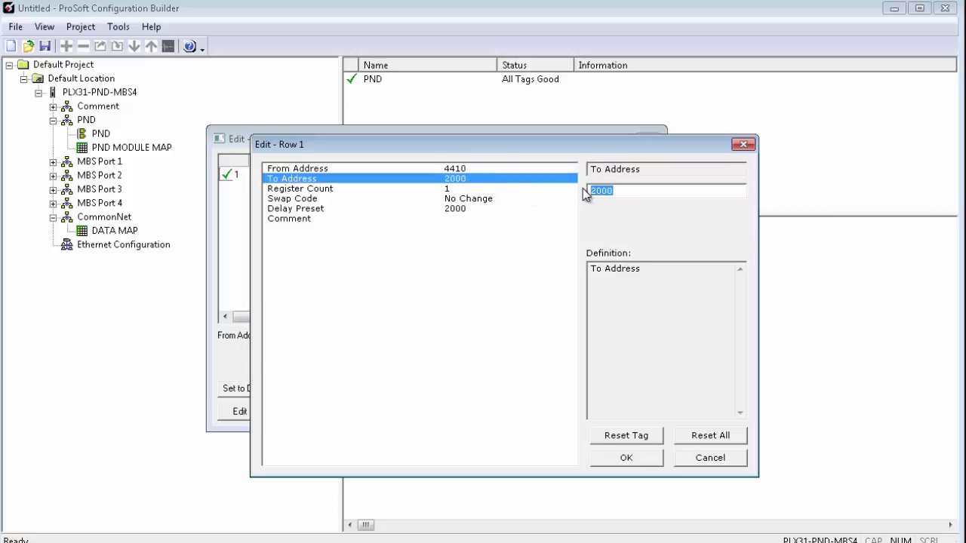
pyautogui.write('1250')
pyautogui.click(460, 188)
pyautogui.click(463, 191)
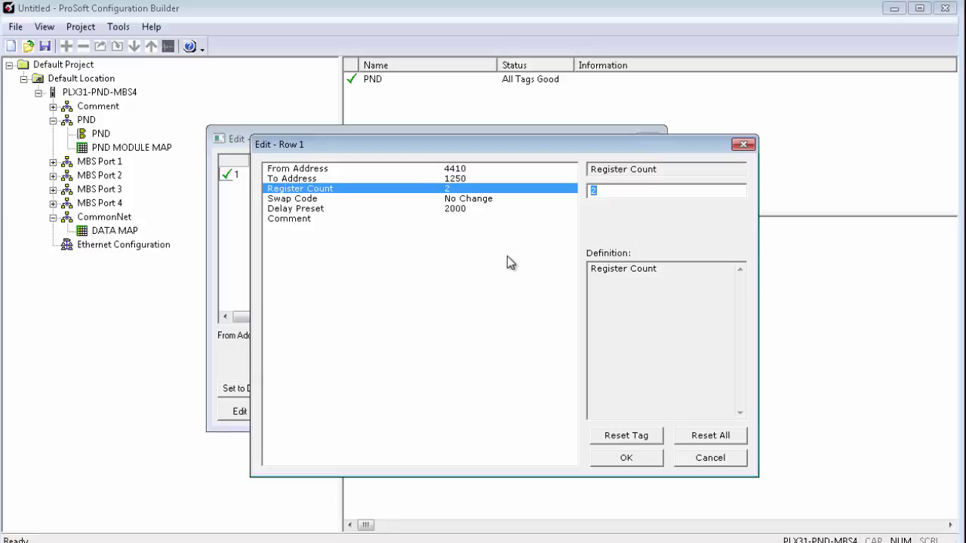
pyautogui.click(630, 457)
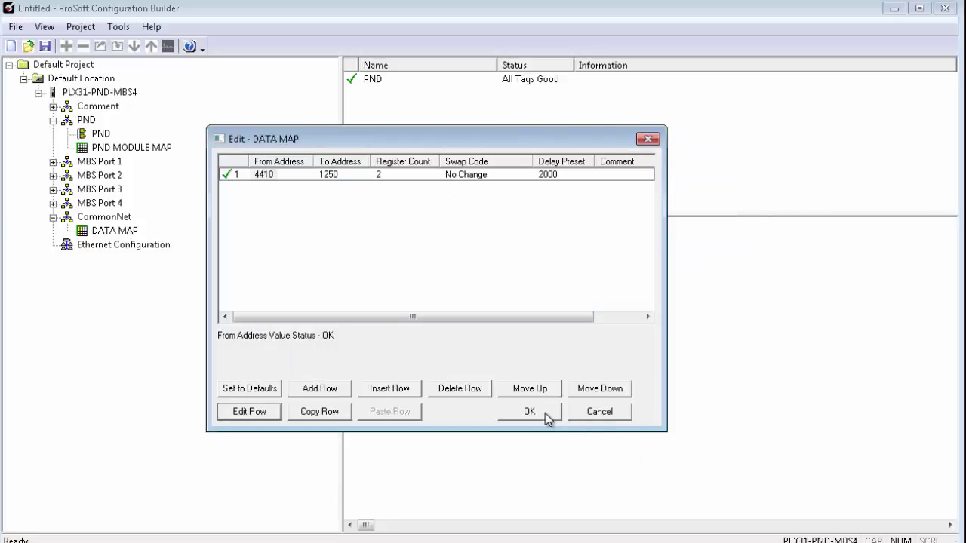
# Enable Modbus Port 1 with an RS-485 interface as a Master.
pyautogui.click(545, 413)
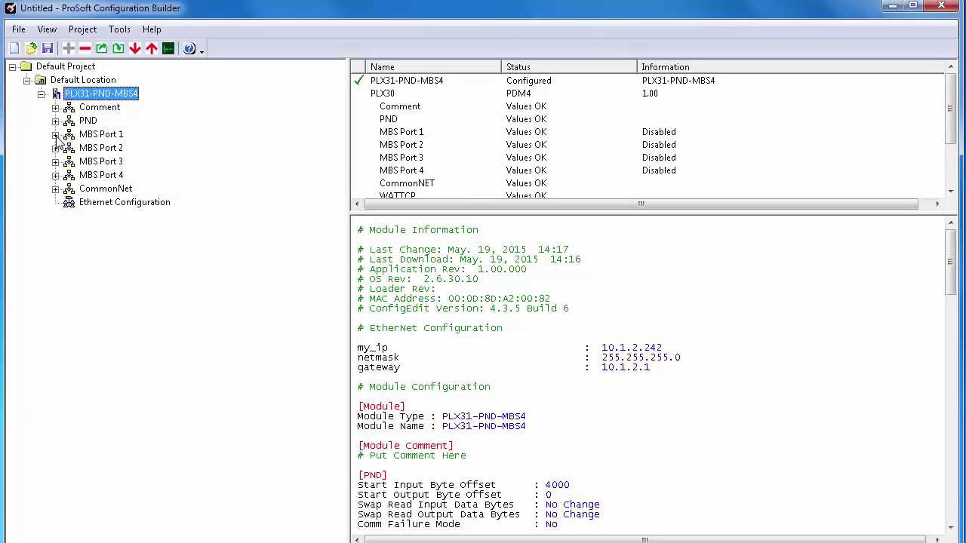
pyautogui.click(55, 135)
pyautogui.click(111, 149)
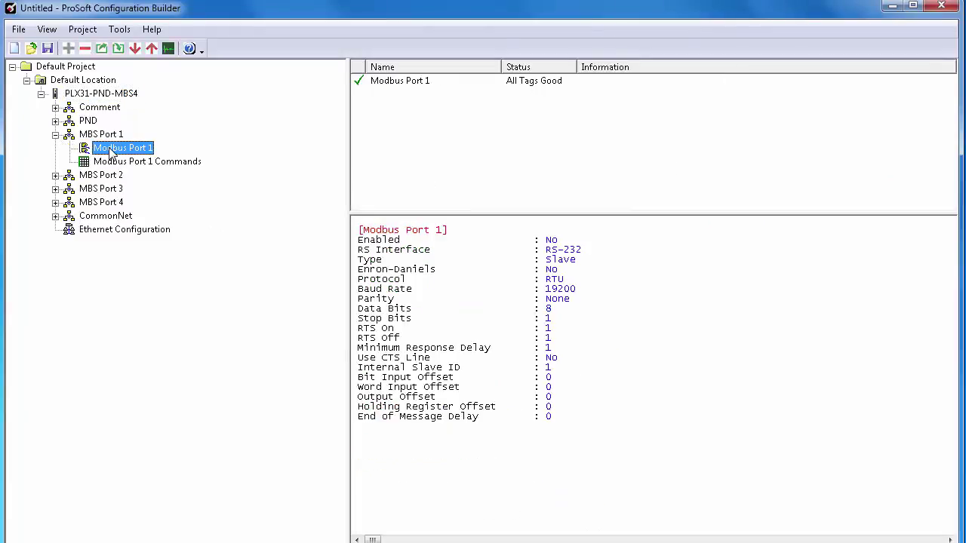
pyautogui.doubleClick(112, 151)
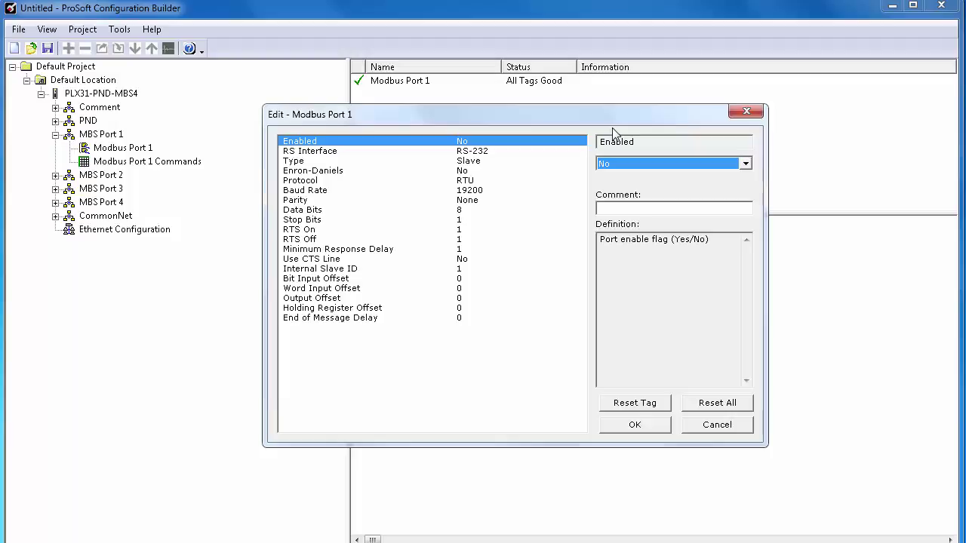
pyautogui.click(625, 163)
pyautogui.click(624, 173)
pyautogui.click(507, 154)
pyautogui.click(622, 163)
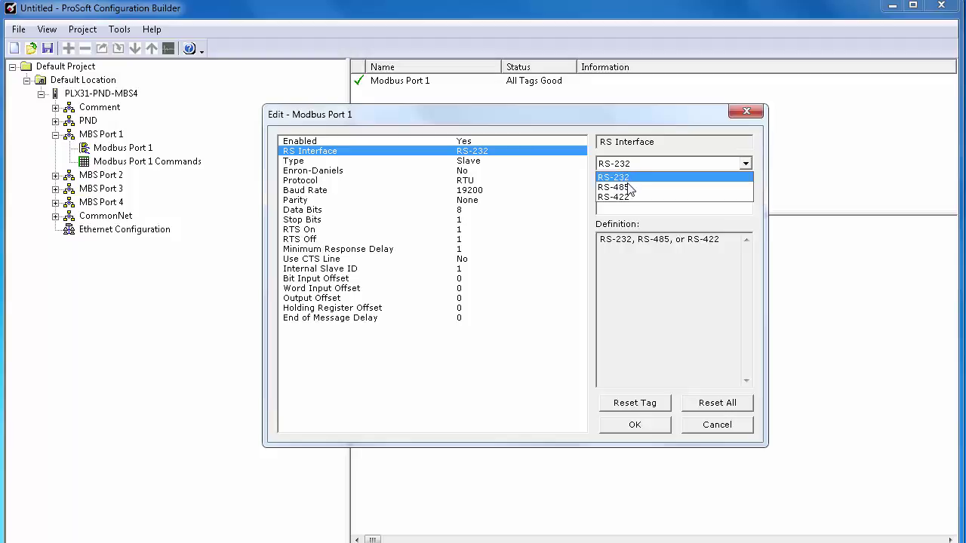
pyautogui.click(630, 188)
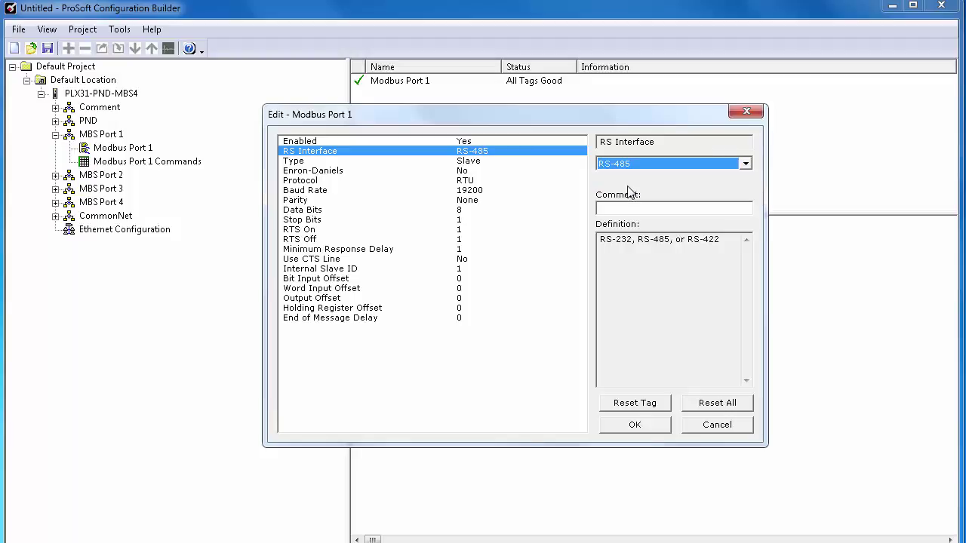
pyautogui.click(519, 167)
pyautogui.click(617, 165)
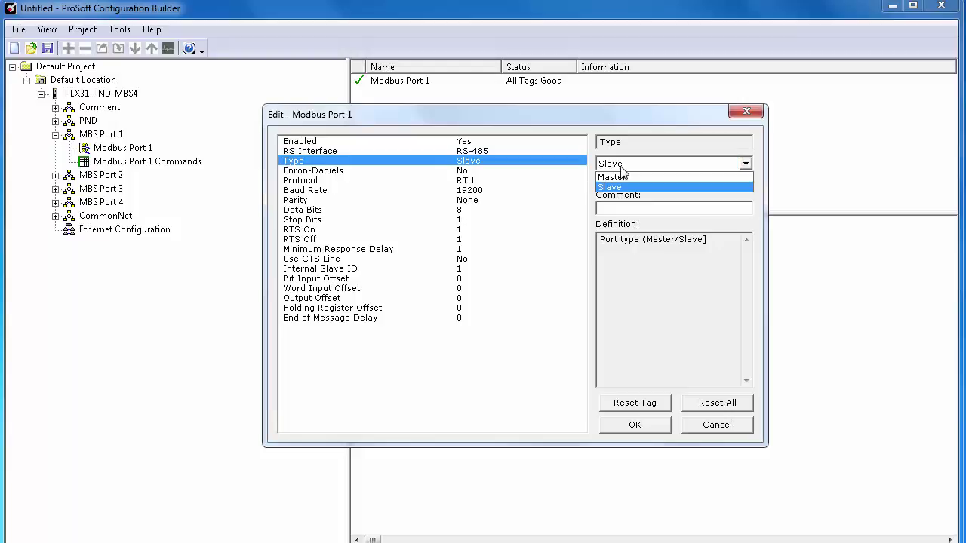
pyautogui.click(626, 174)
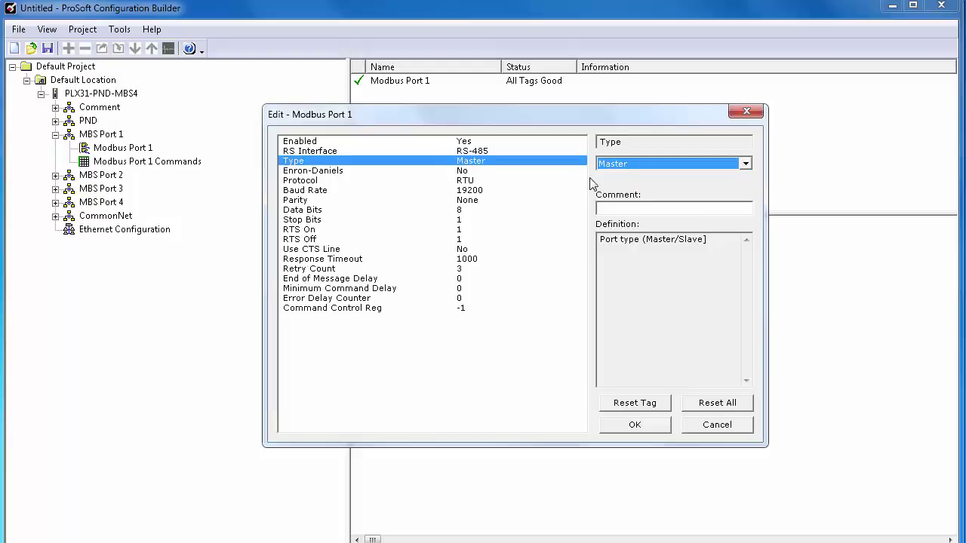
# Set Port 1 baud rate to 9600 and Retry Count to 0.
pyautogui.click(489, 191)
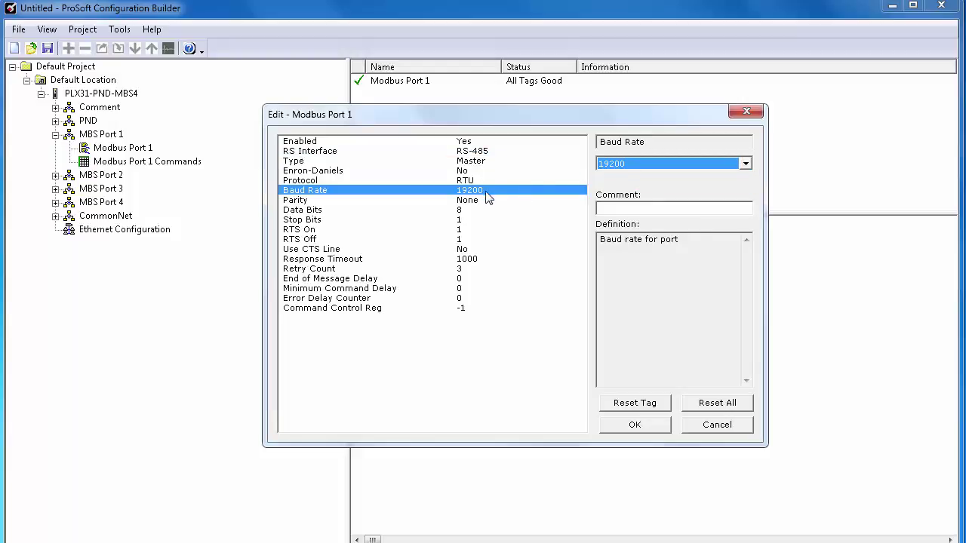
pyautogui.click(626, 165)
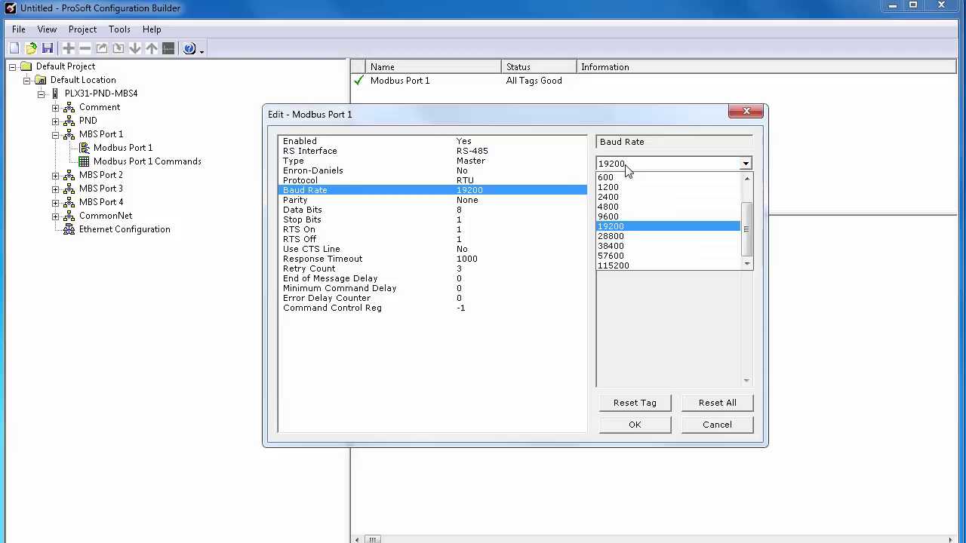
pyautogui.click(624, 216)
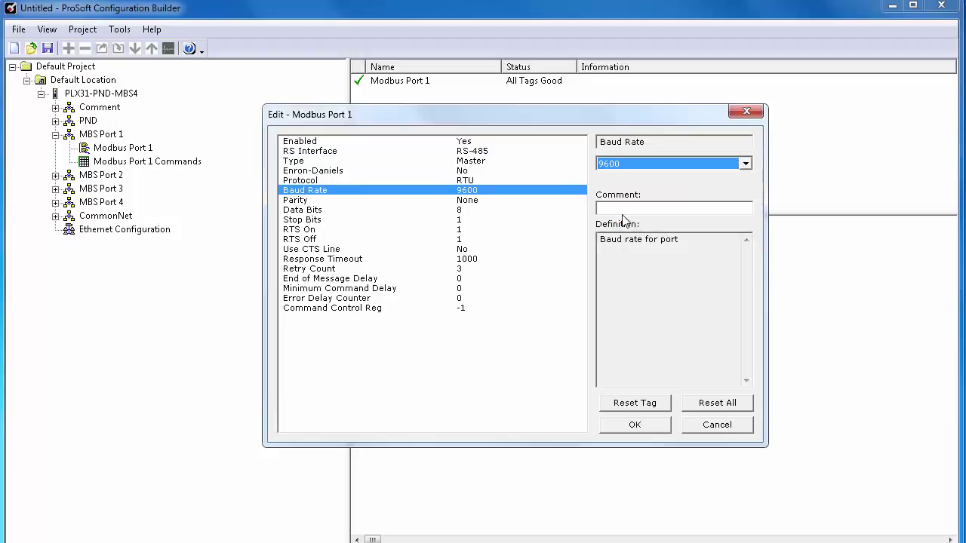
pyautogui.click(484, 201)
pyautogui.click(487, 214)
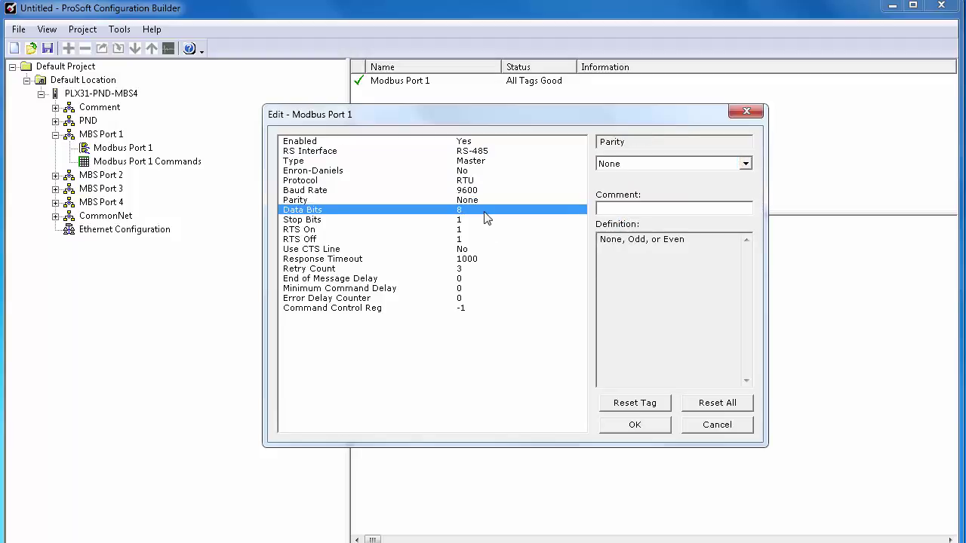
pyautogui.click(487, 227)
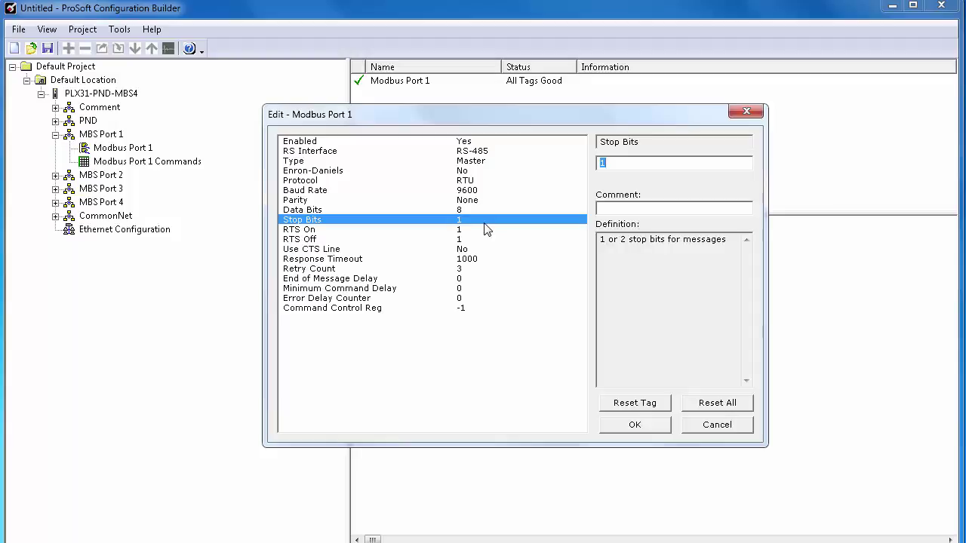
pyautogui.click(487, 262)
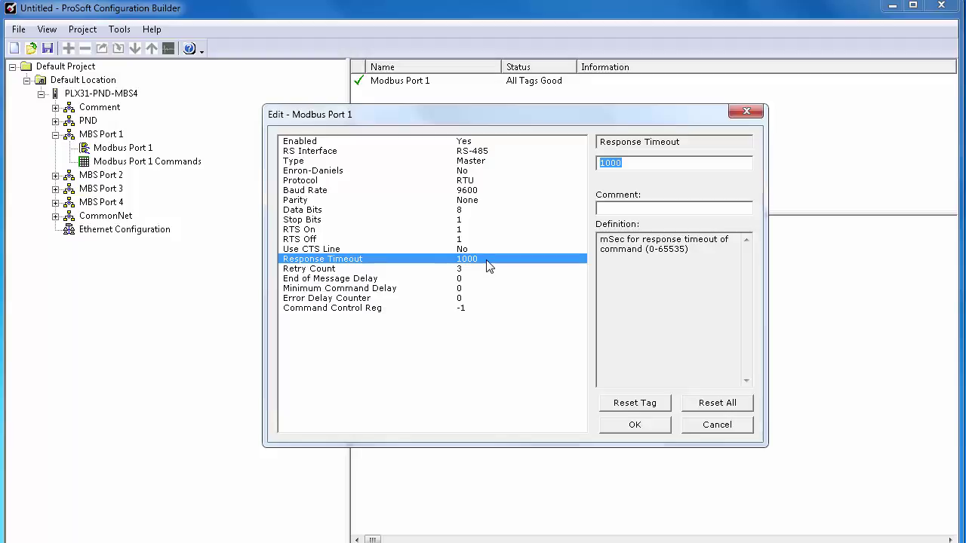
pyautogui.click(488, 270)
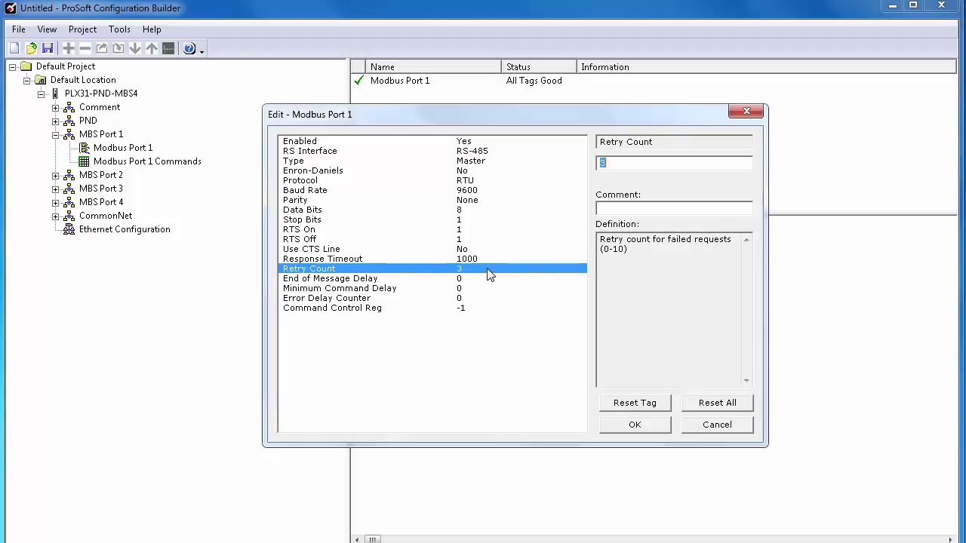
pyautogui.write('0')
pyautogui.click(634, 425)
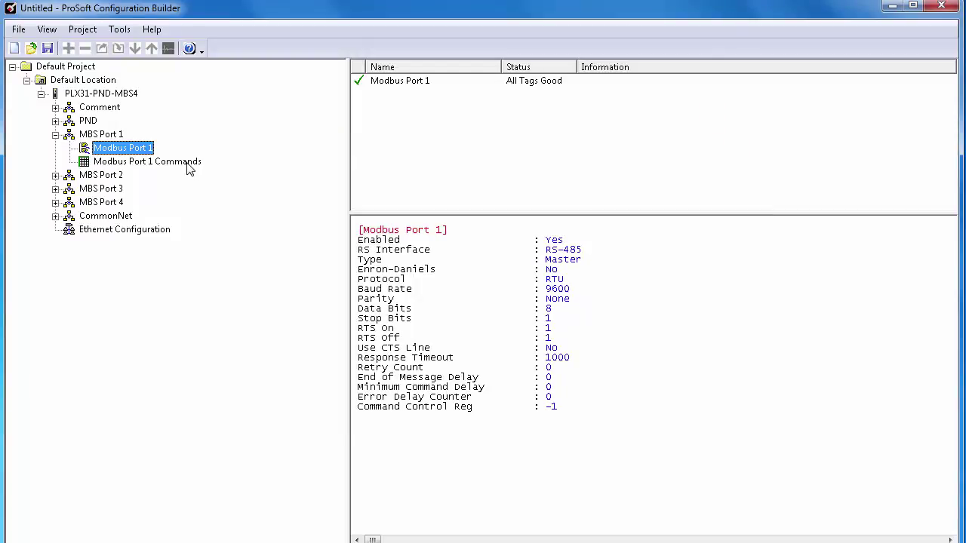
# Add a Modbus Port 1 command with Internal Address 2000, Reg Count 2, Node Address 4.
pyautogui.doubleClick(188, 168)
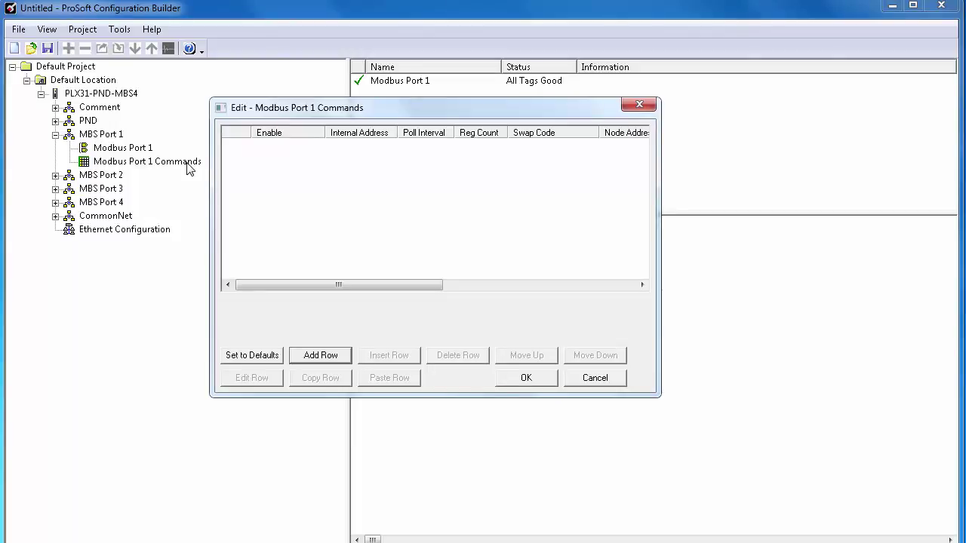
pyautogui.click(316, 358)
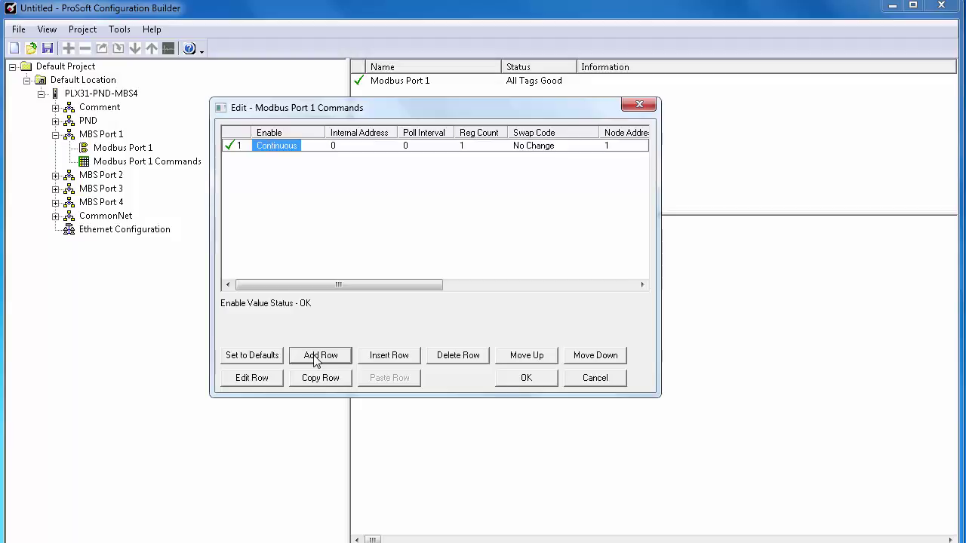
pyautogui.click(252, 377)
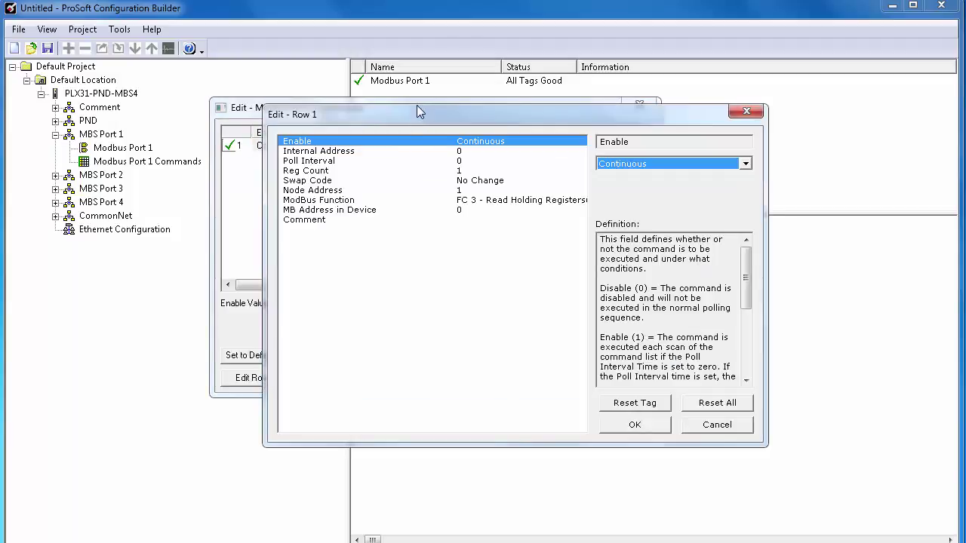
pyautogui.click(465, 152)
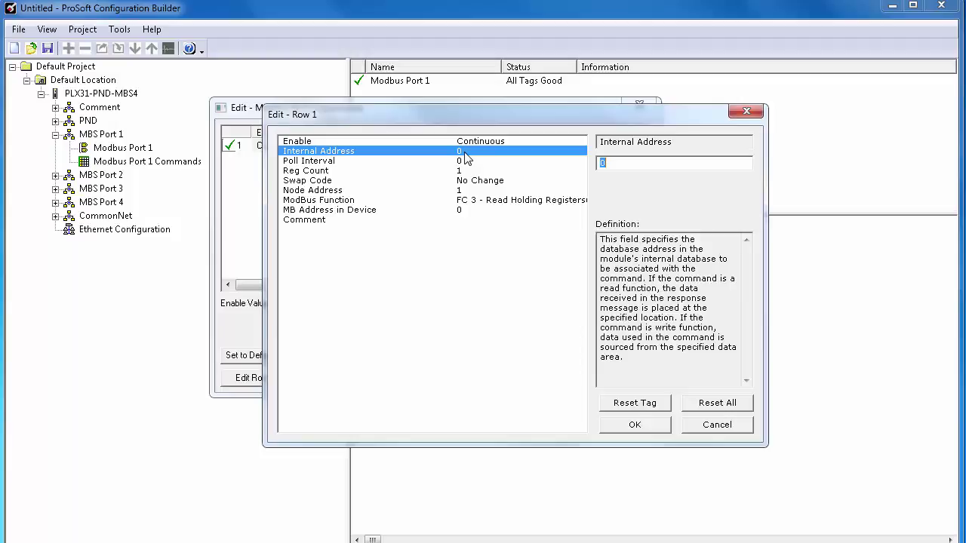
pyautogui.write('2000')
pyautogui.click(449, 171)
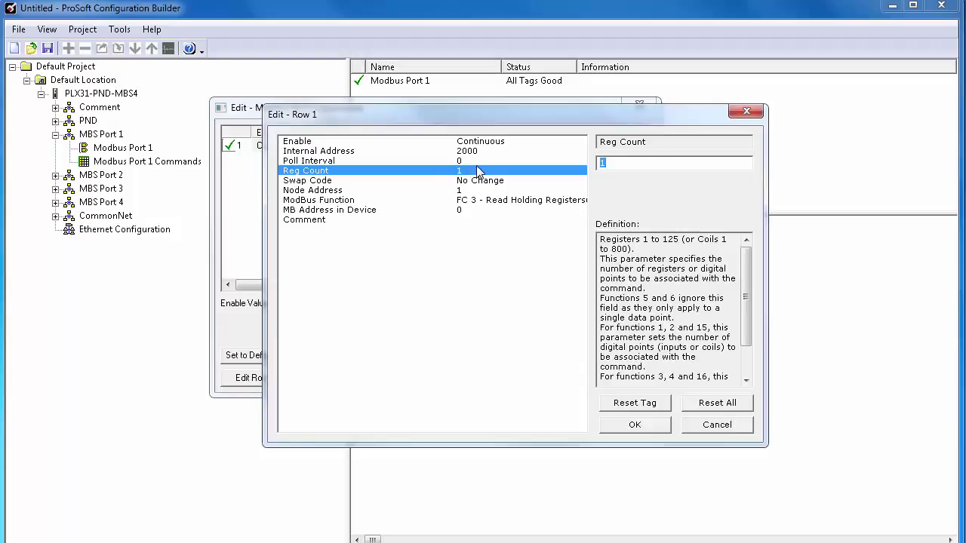
pyautogui.write('2')
pyautogui.click(477, 192)
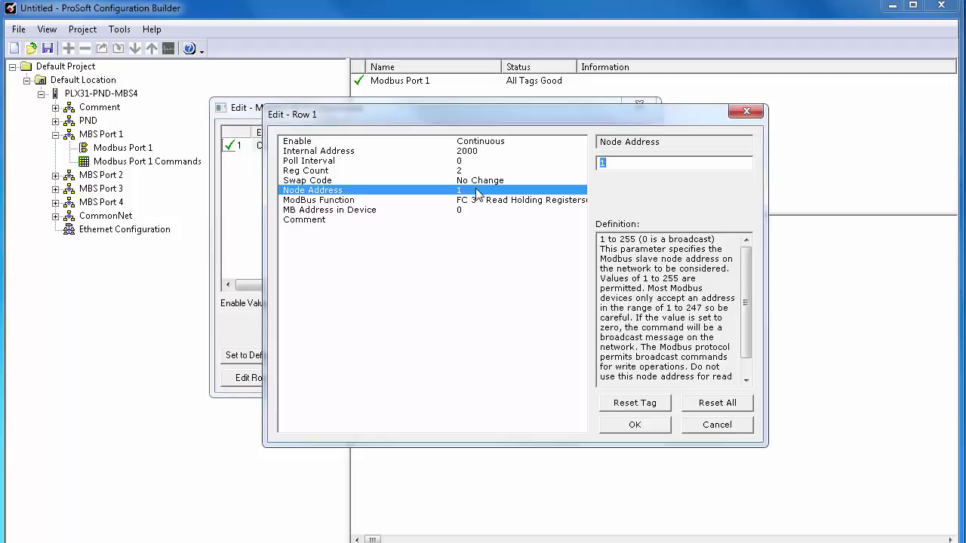
pyautogui.write('4')
# Set the command's function to FC 16 and MB Address in Device to 201.
pyautogui.click(479, 204)
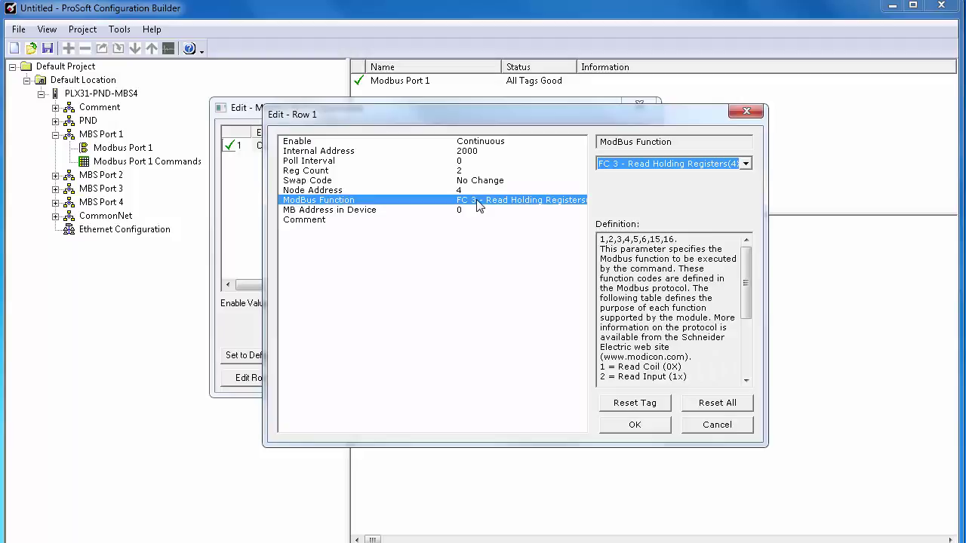
pyautogui.click(631, 163)
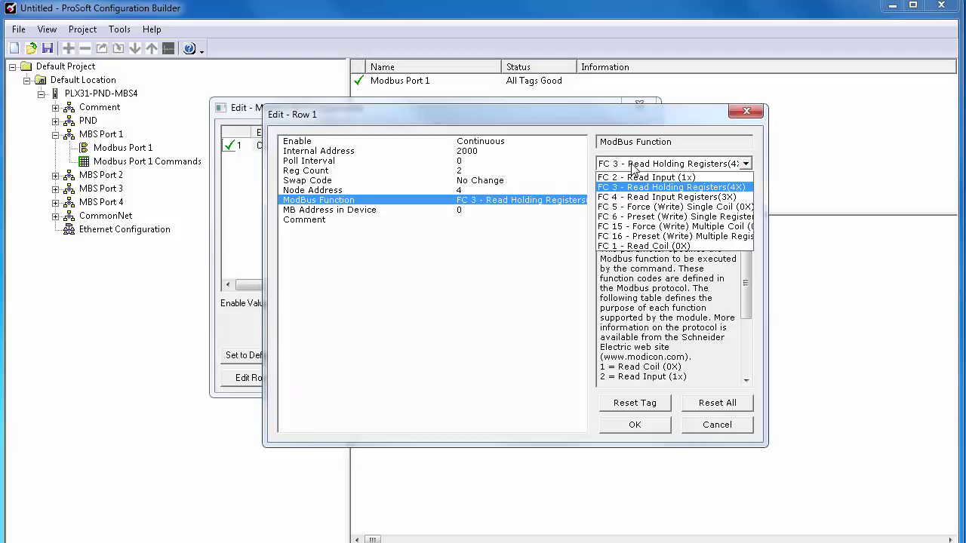
pyautogui.click(627, 236)
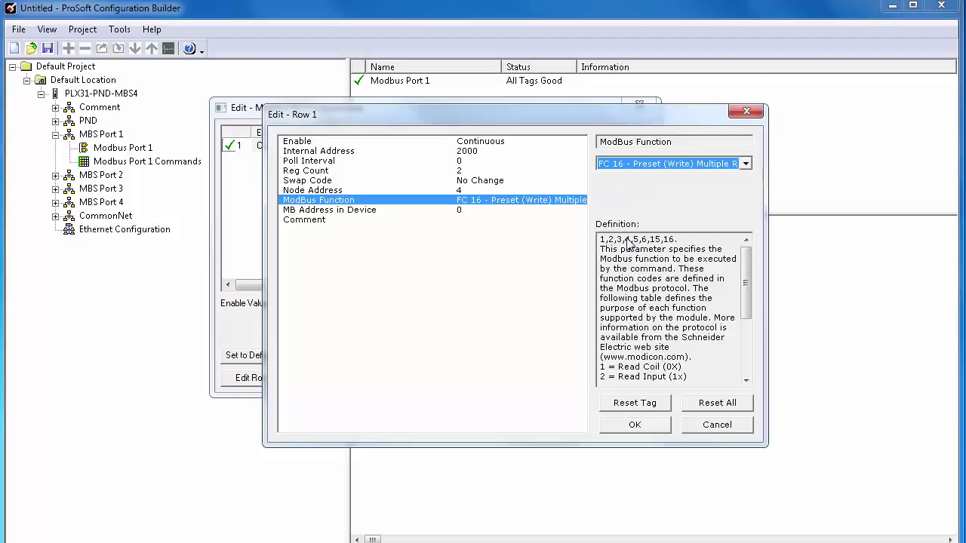
pyautogui.click(467, 211)
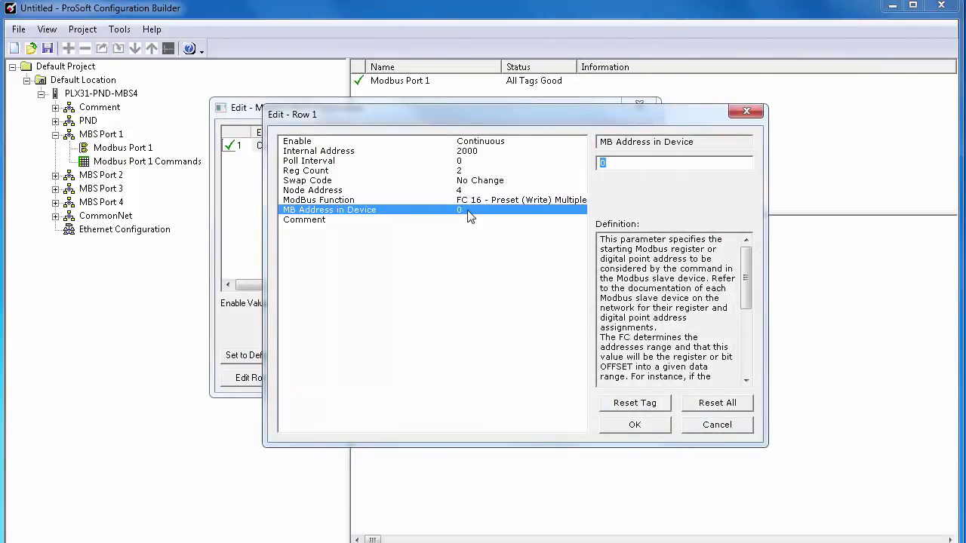
pyautogui.write('201')
pyautogui.click(641, 426)
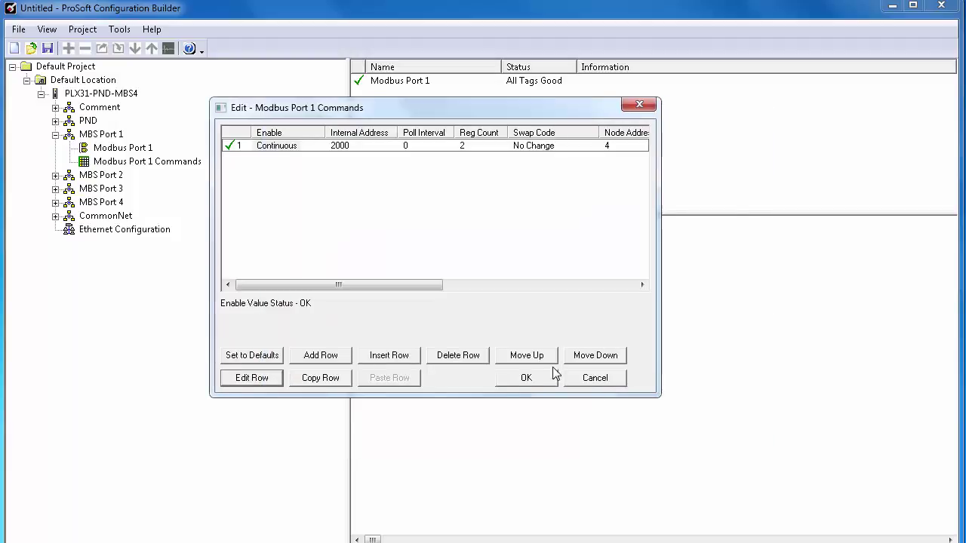
# Add command 2 with Reg Count 2, Node Address 4, FC 3 and MB Address 224.
pyautogui.click(320, 358)
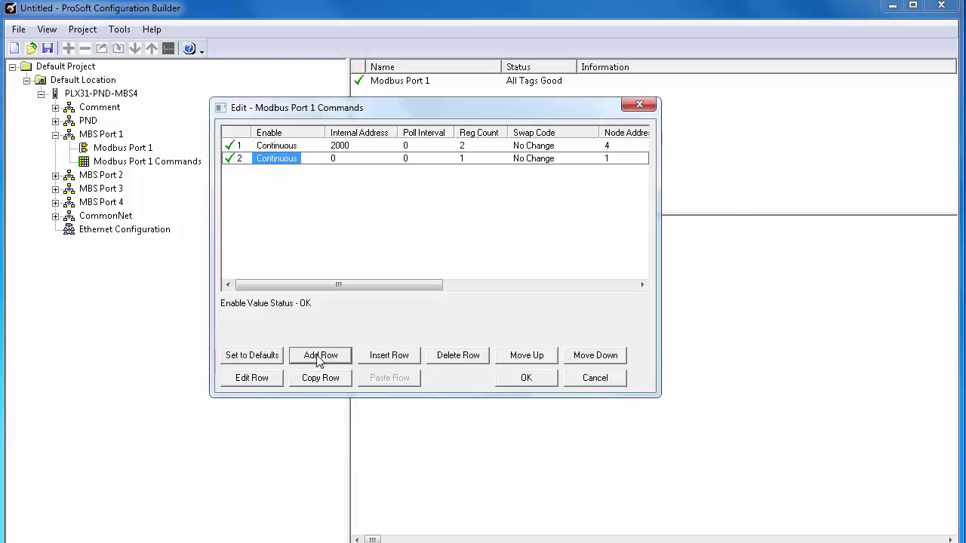
pyautogui.click(257, 380)
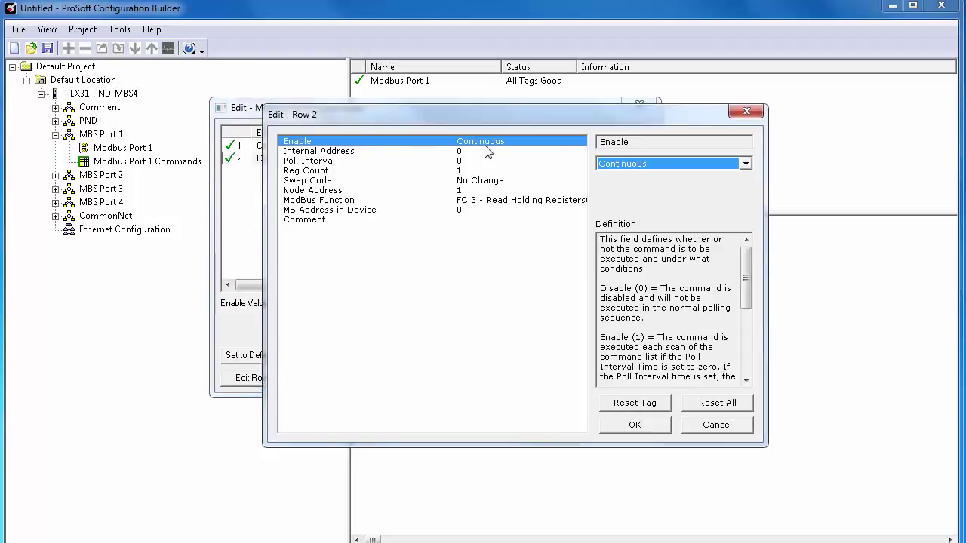
pyautogui.click(485, 152)
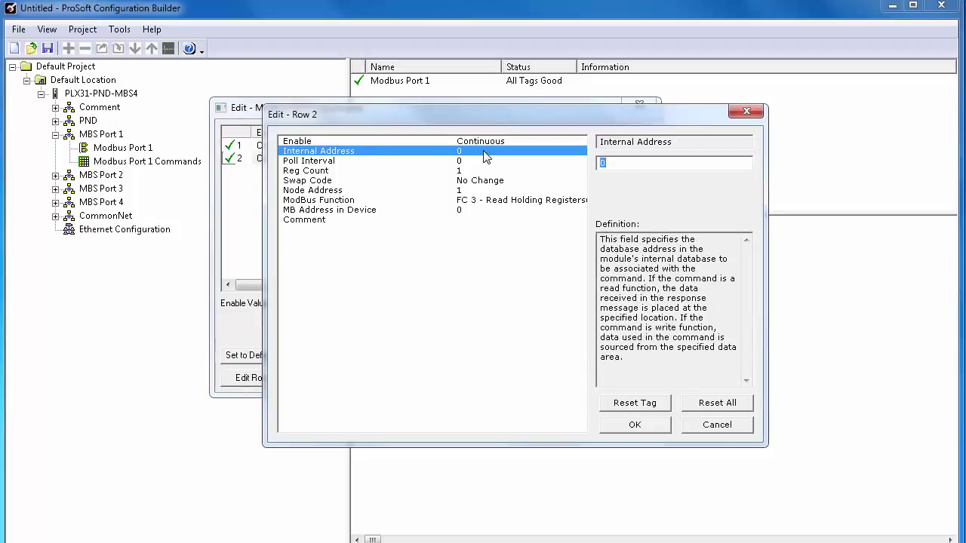
pyautogui.click(475, 172)
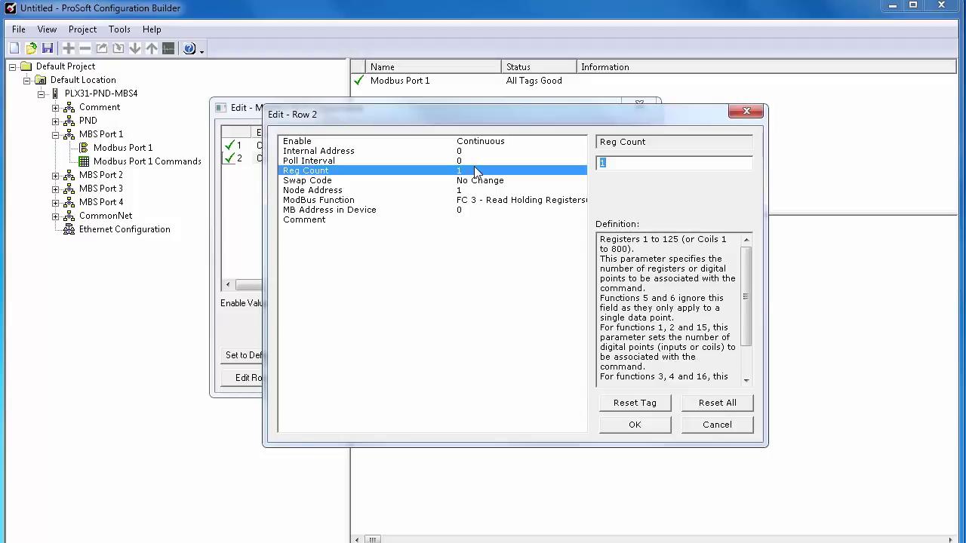
pyautogui.write('2')
pyautogui.click(470, 190)
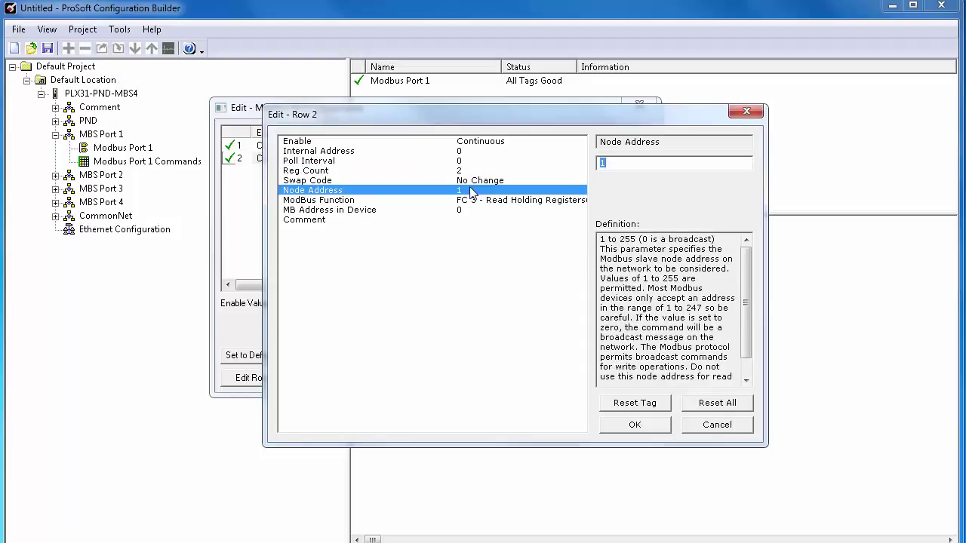
pyautogui.write('4')
pyautogui.click(473, 202)
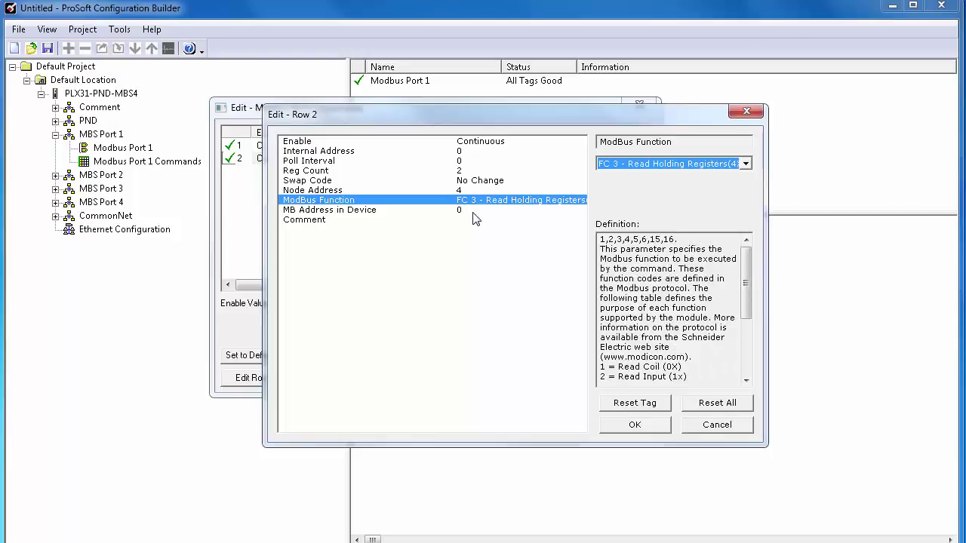
pyautogui.click(473, 212)
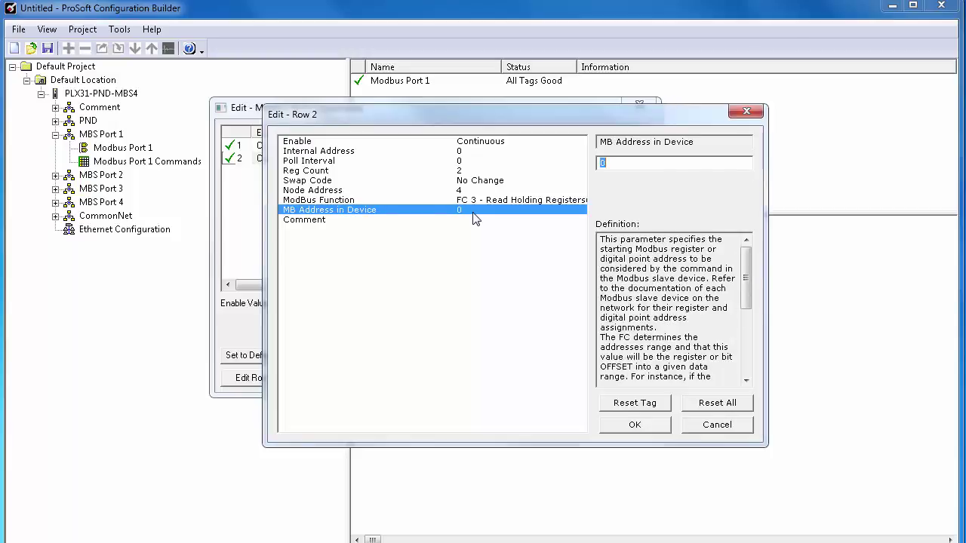
pyautogui.write('224')
pyautogui.click(648, 426)
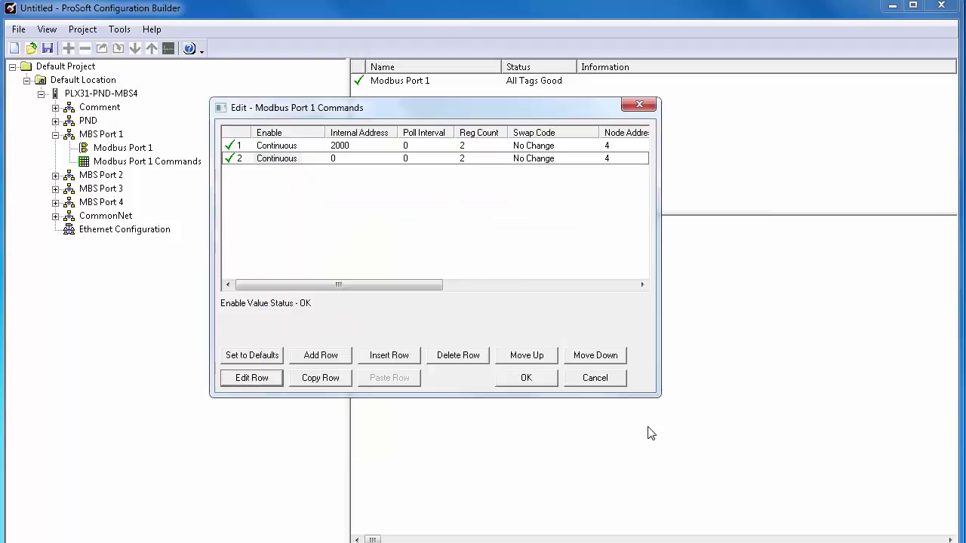
pyautogui.click(540, 380)
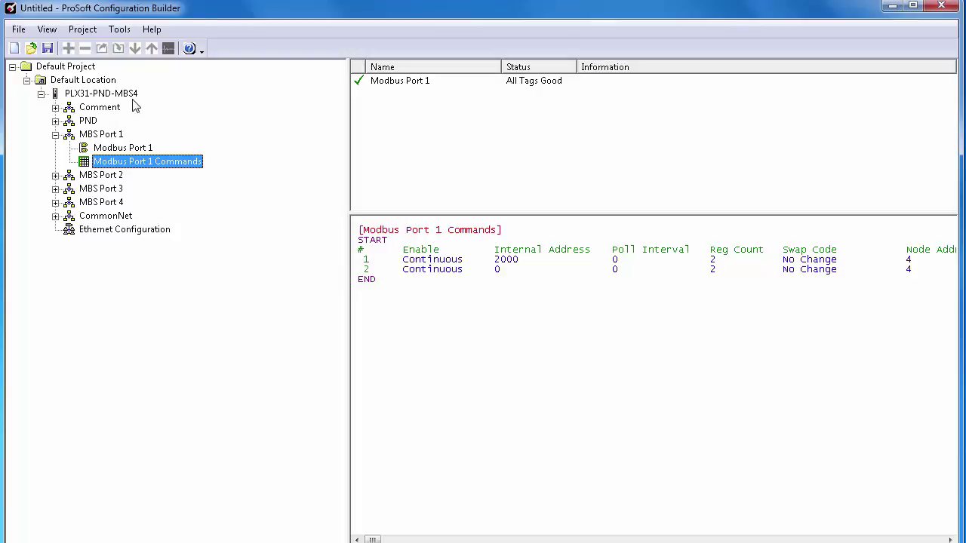
# Download the configuration to the PLX31-PND-MBS4 over Ethernet at 10.1.2.242.
pyautogui.rightClick(127, 103)
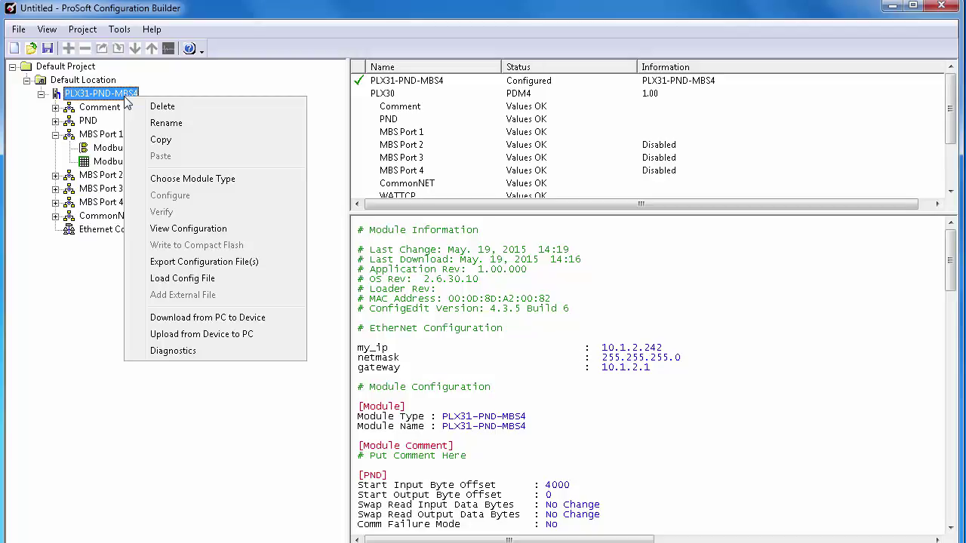
pyautogui.click(185, 320)
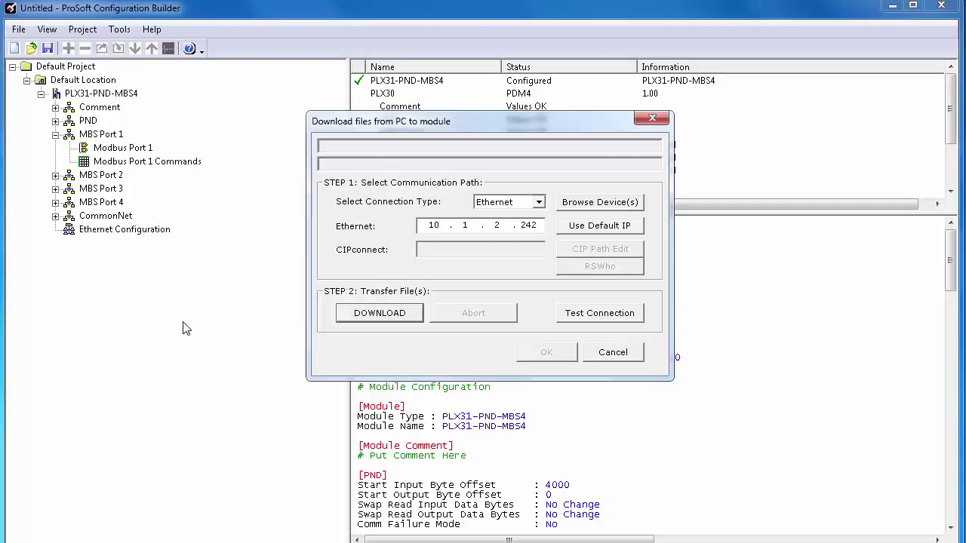
pyautogui.click(383, 312)
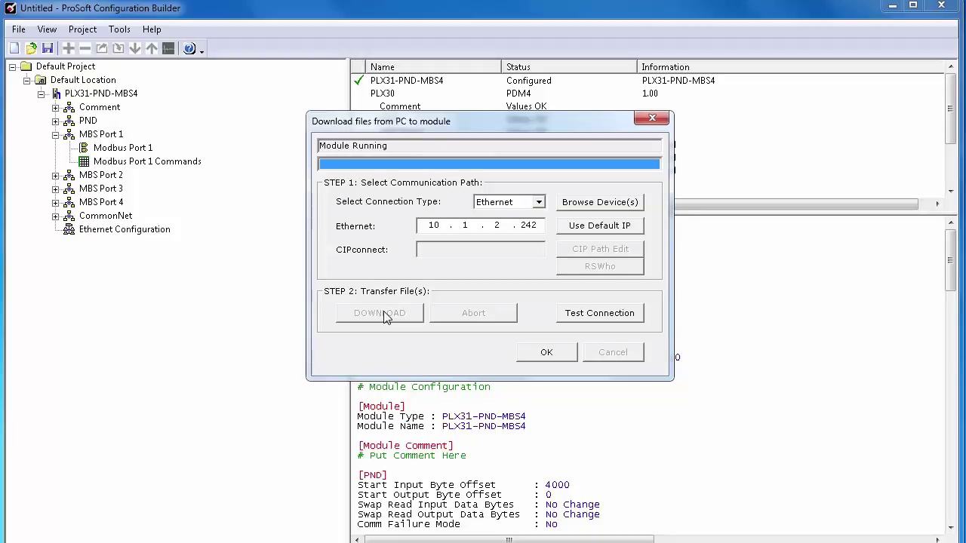
pyautogui.click(567, 360)
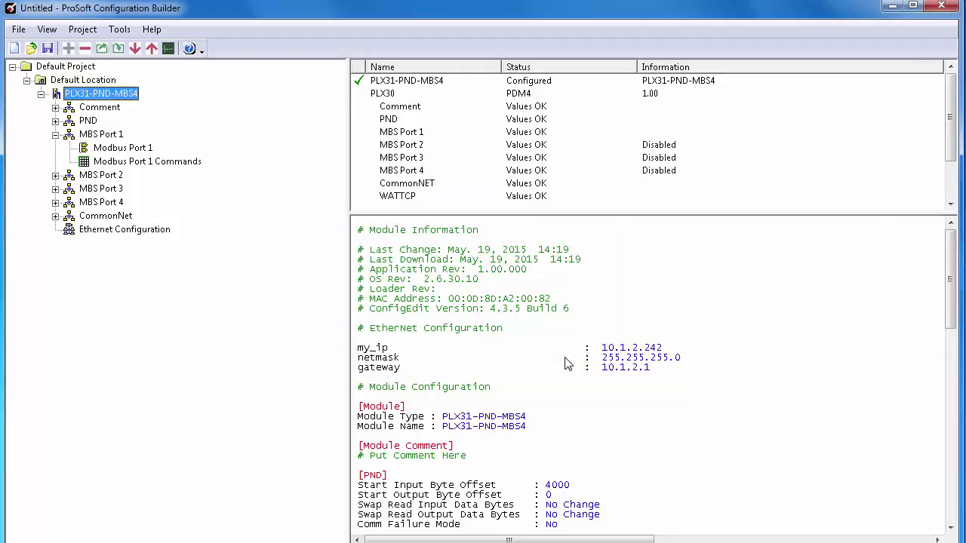